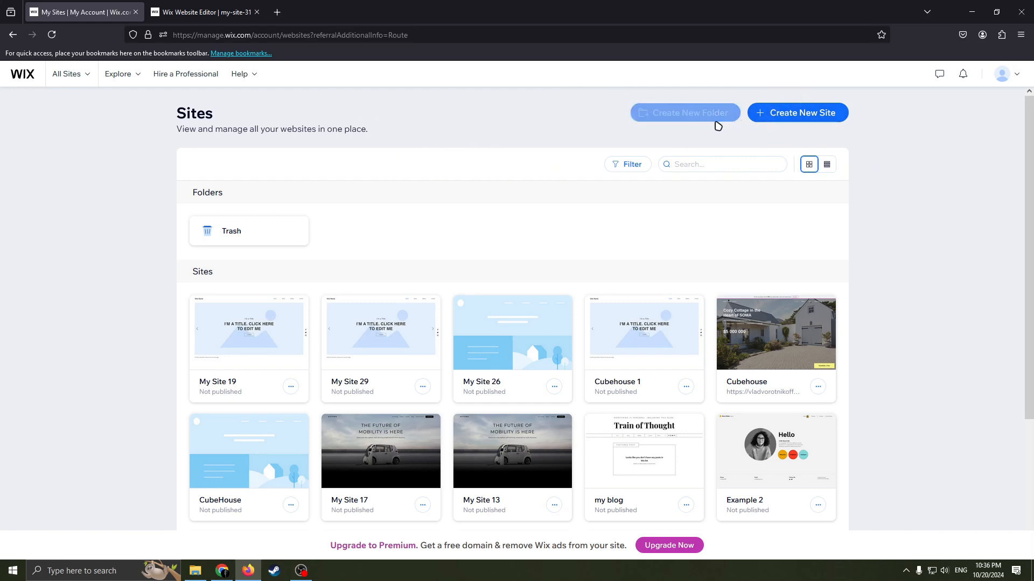
- Switch to the browser tab with the site open in the Wix Website Editor
click(199, 13)
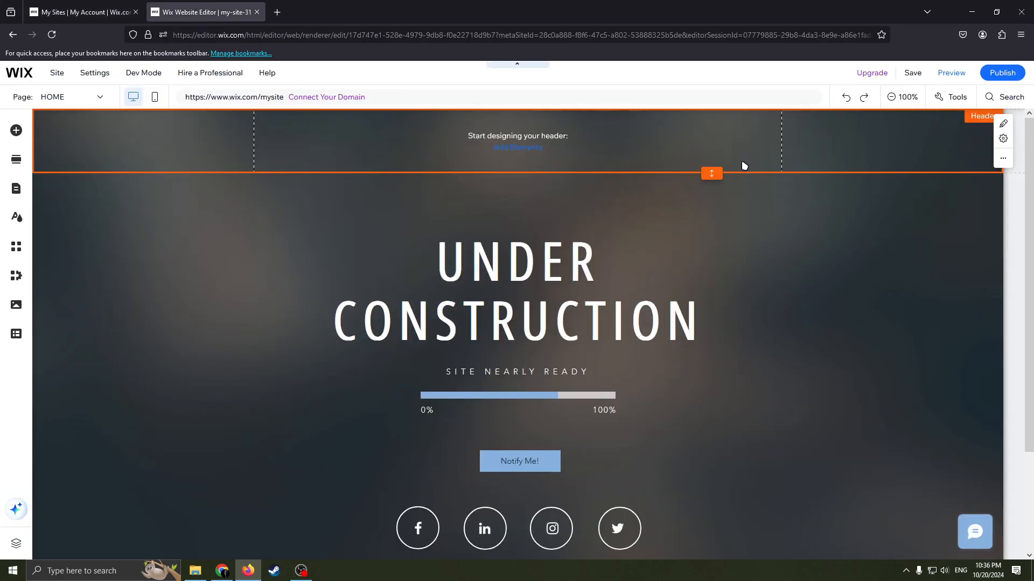
drag(574, 140, 781, 135)
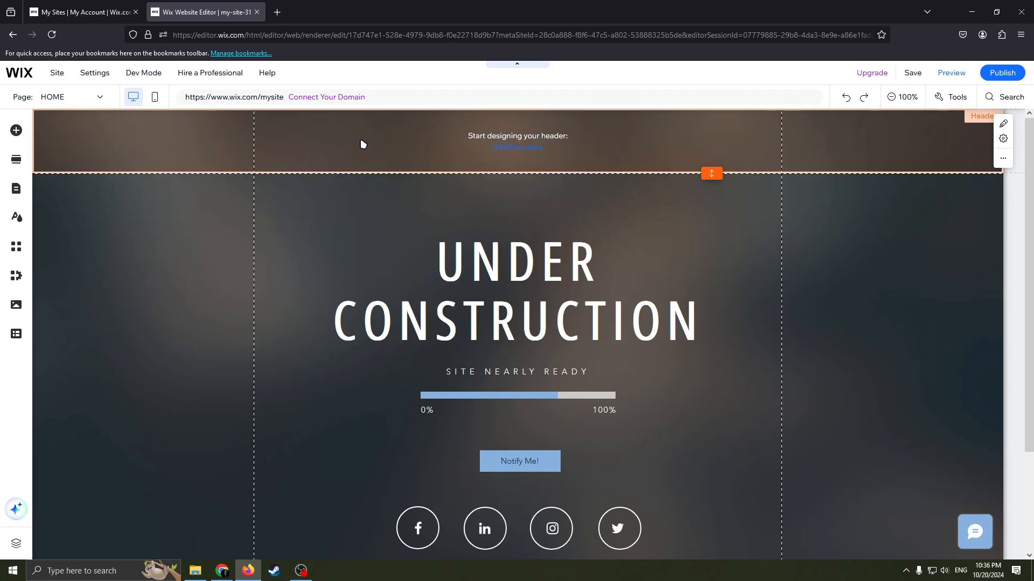
drag(363, 143, 951, 143)
drag(130, 143, 190, 166)
click(219, 179)
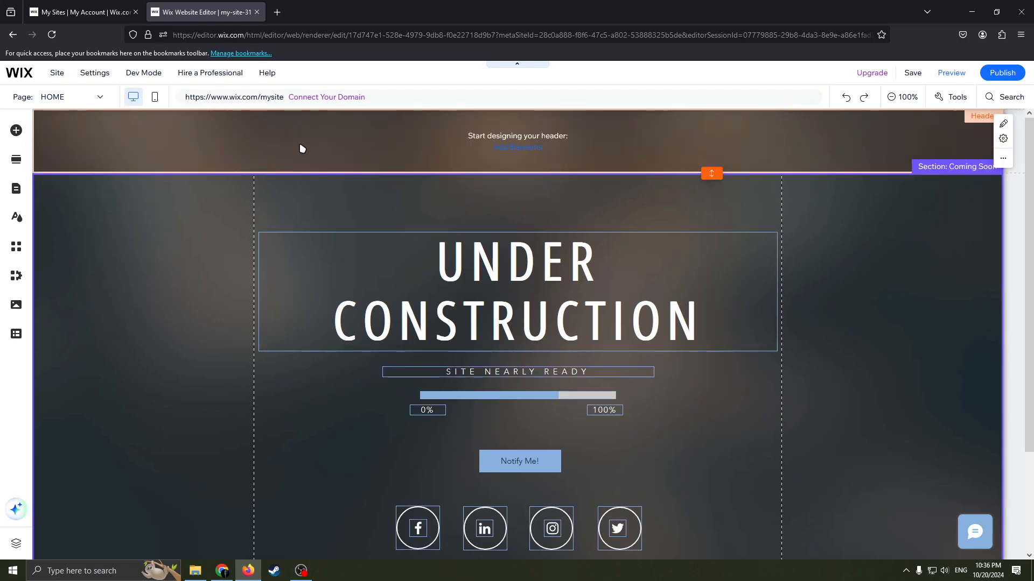
drag(773, 122, 976, 157)
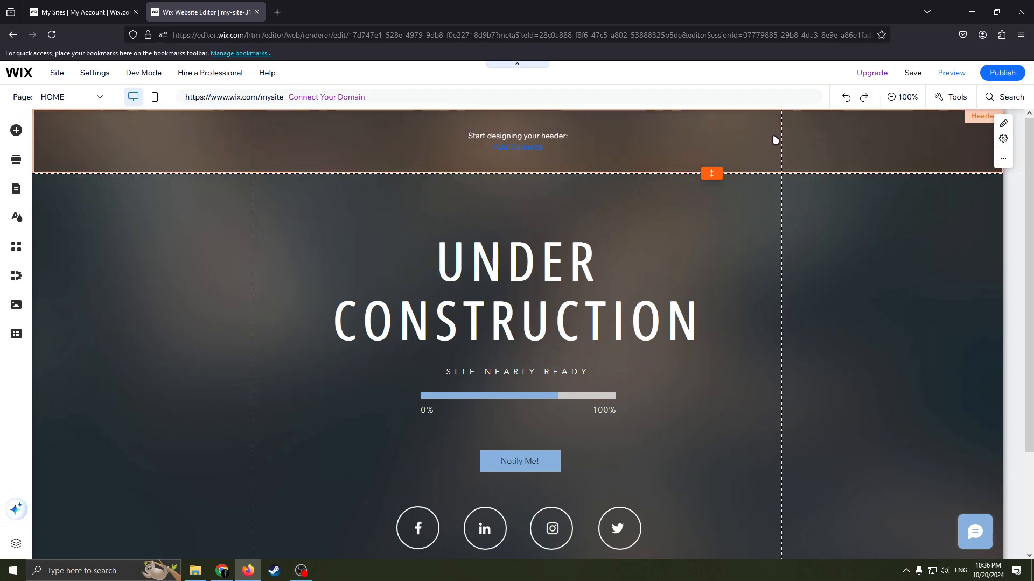
drag(826, 117, 859, 147)
- Open the element library for the empty header and view its image upload options without uploading anything
click(518, 148)
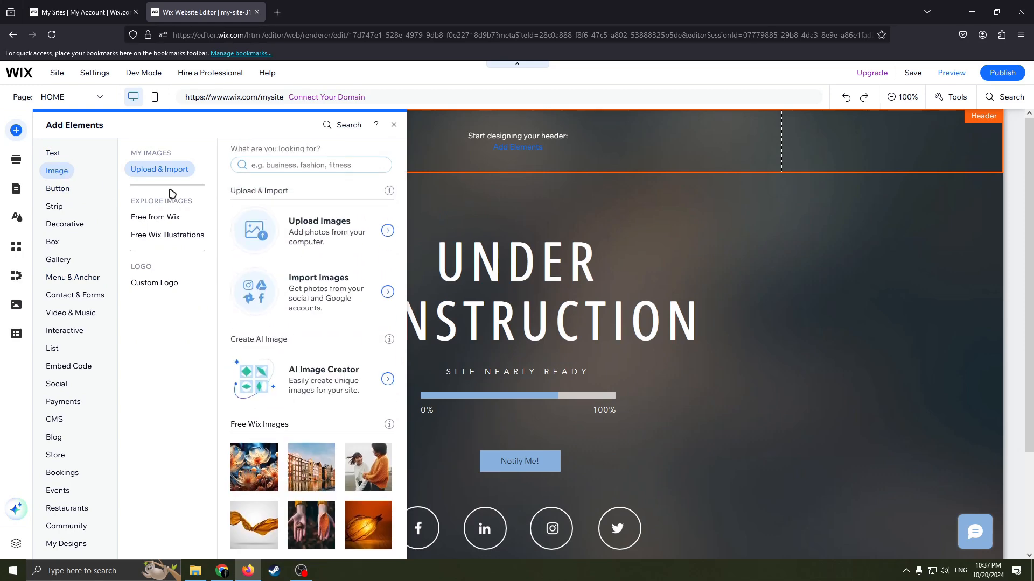
click(385, 232)
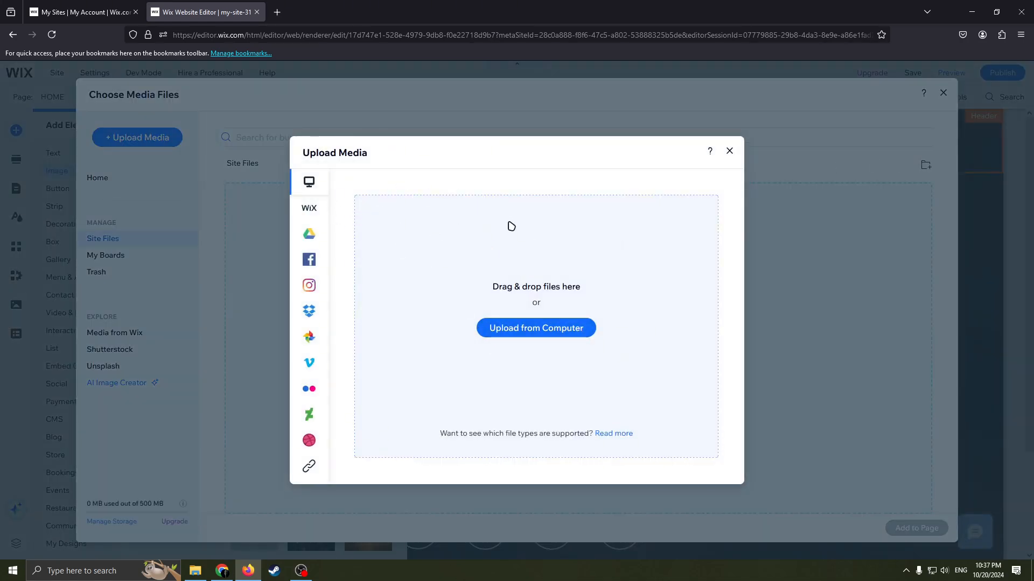
click(730, 153)
click(943, 93)
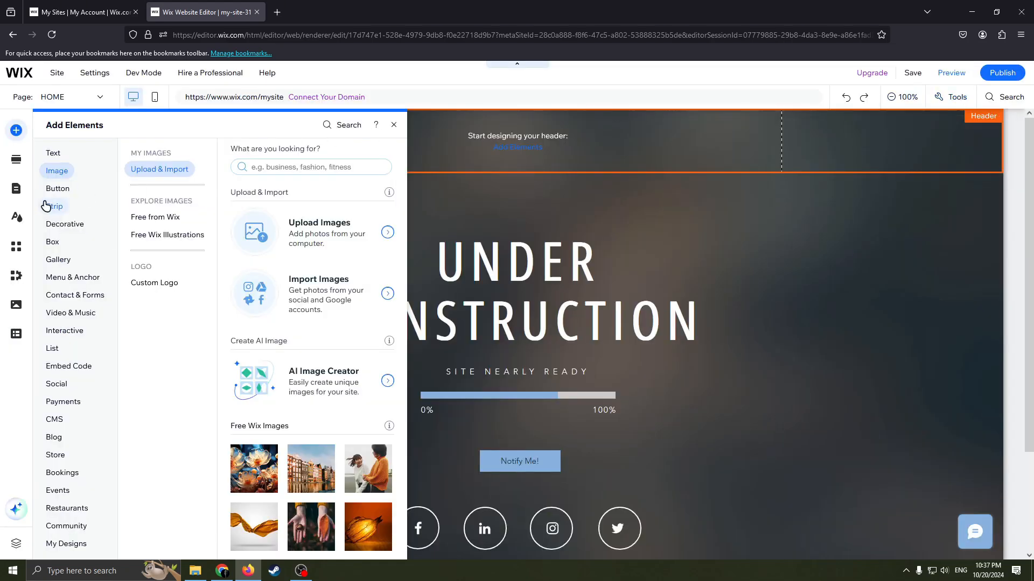
- Add the teal scalloped circle from the decorative basic shapes to the header's left end as a logo
mouse_move(62, 232)
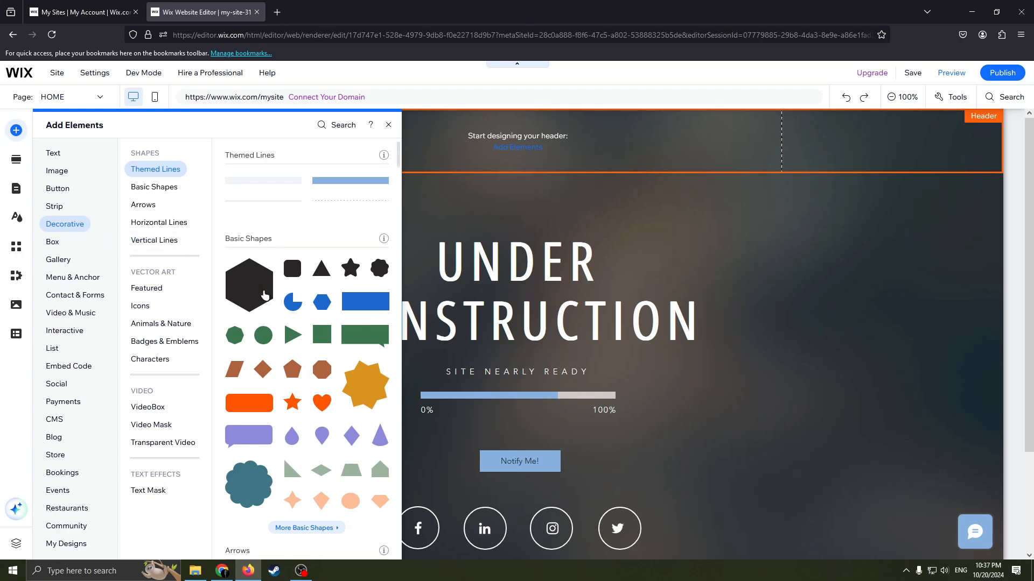
drag(255, 490, 147, 153)
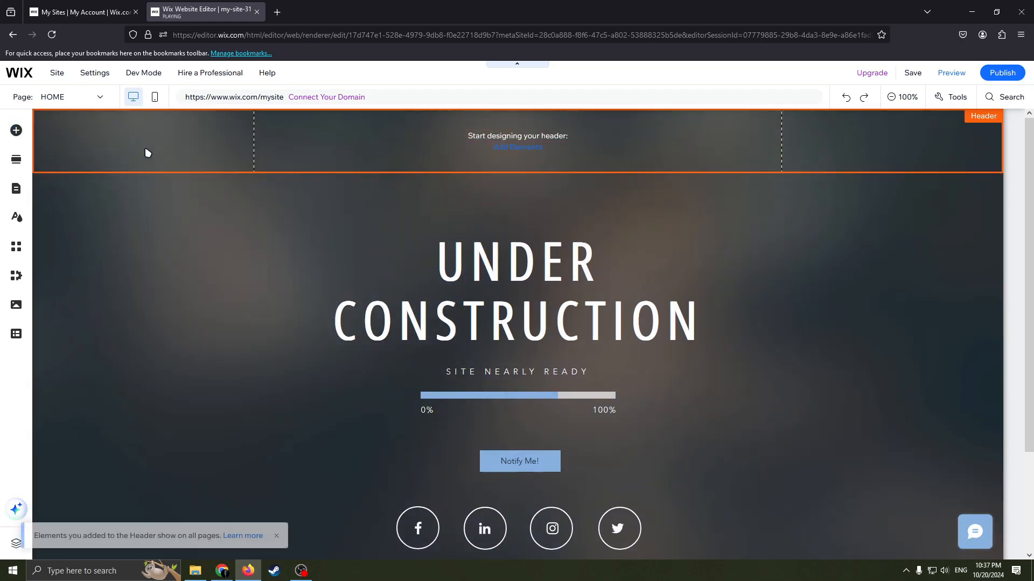
click(186, 145)
click(129, 144)
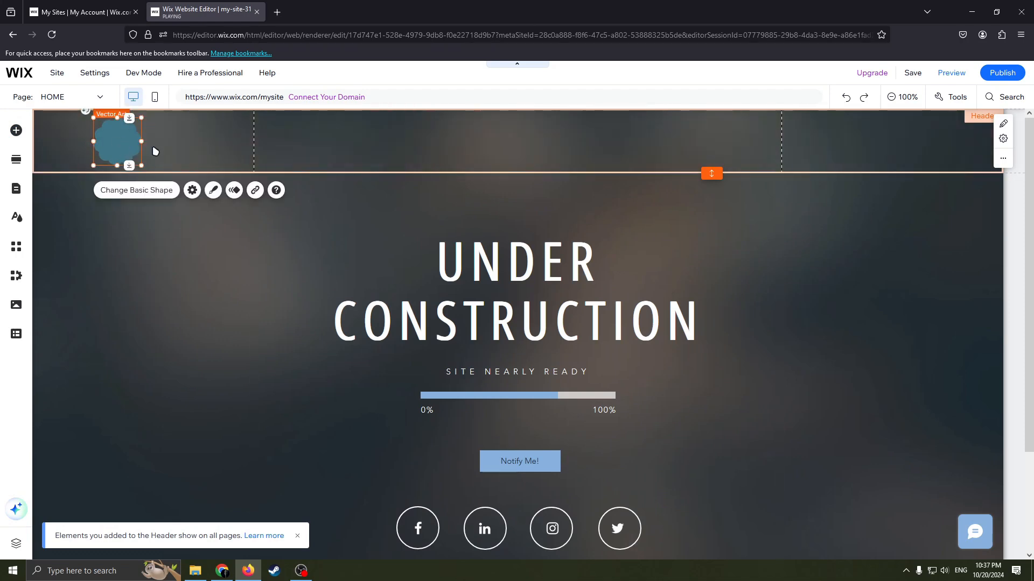
click(208, 148)
click(142, 139)
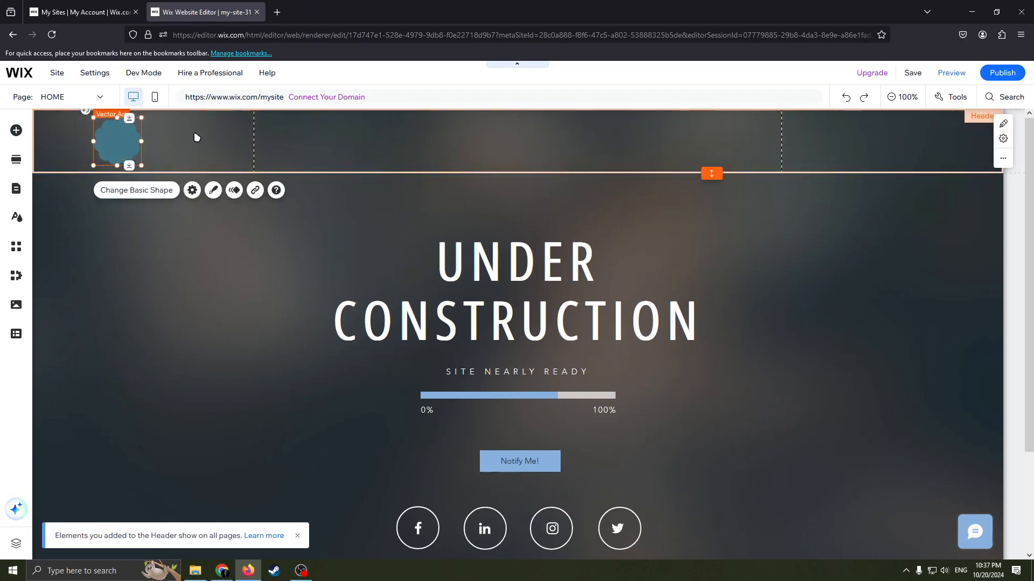
click(212, 145)
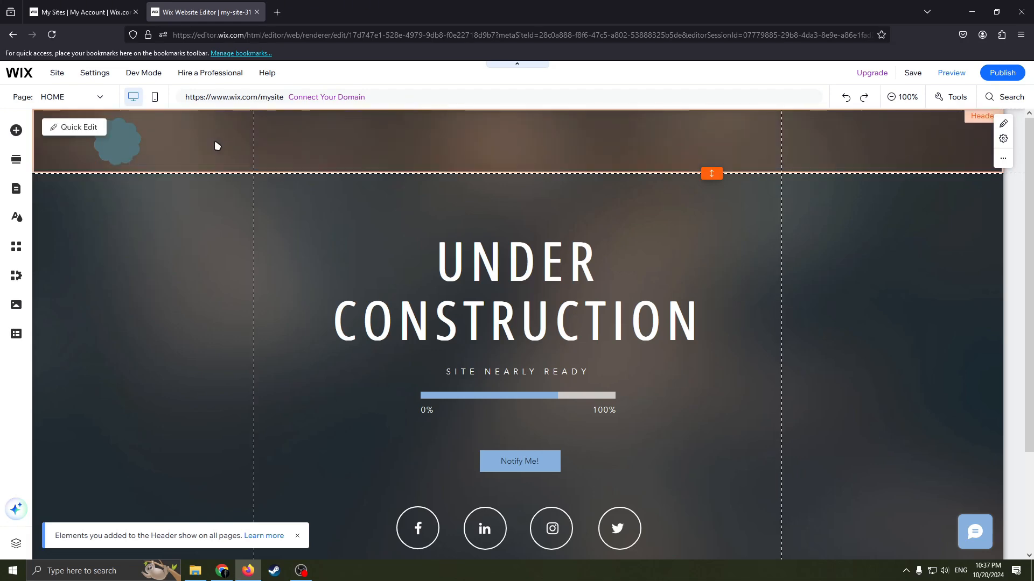
drag(43, 138, 42, 137)
drag(186, 134, 70, 152)
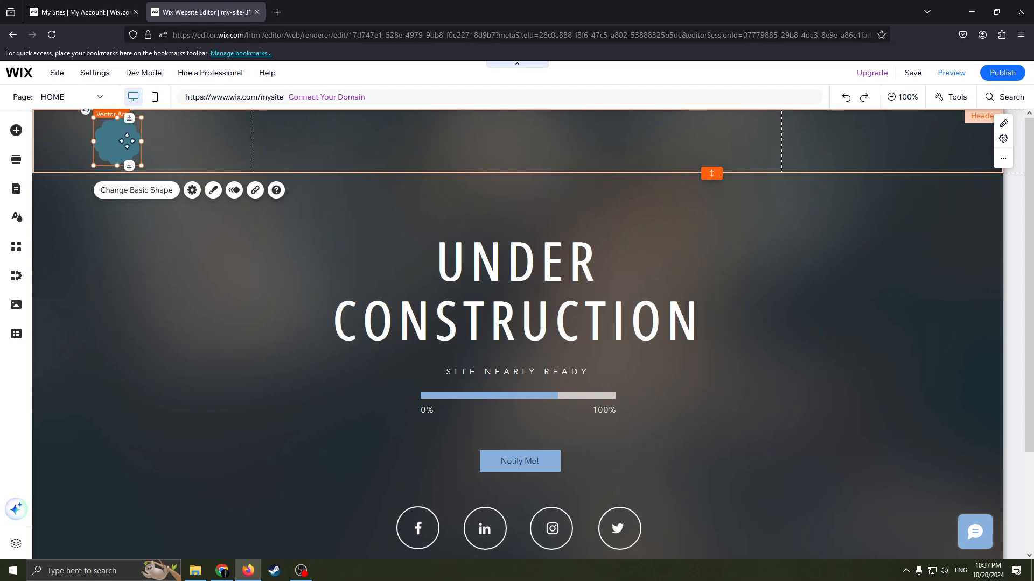
- Link the teal shape in the header to the HOME page
click(254, 190)
click(509, 251)
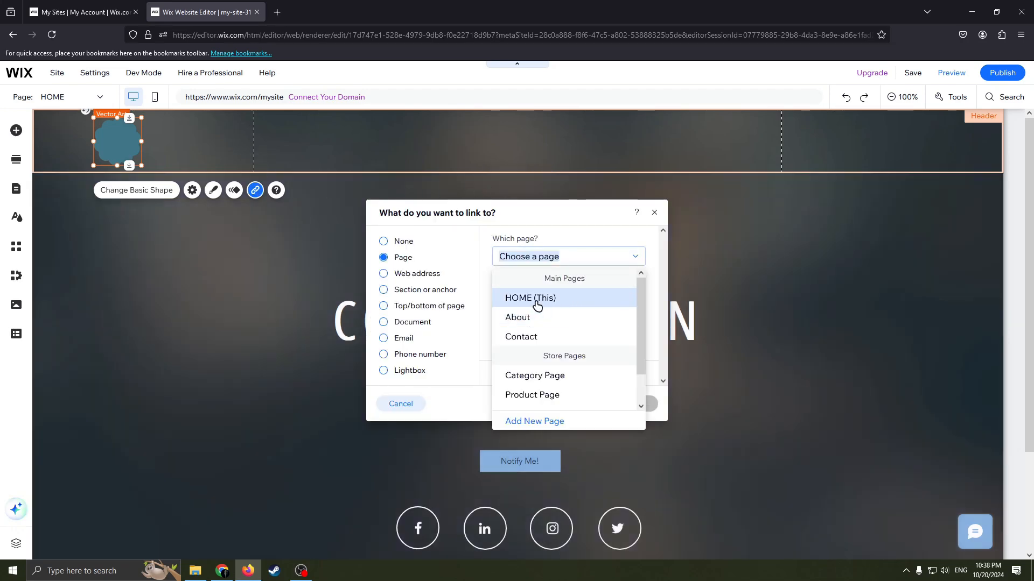
click(508, 297)
click(639, 401)
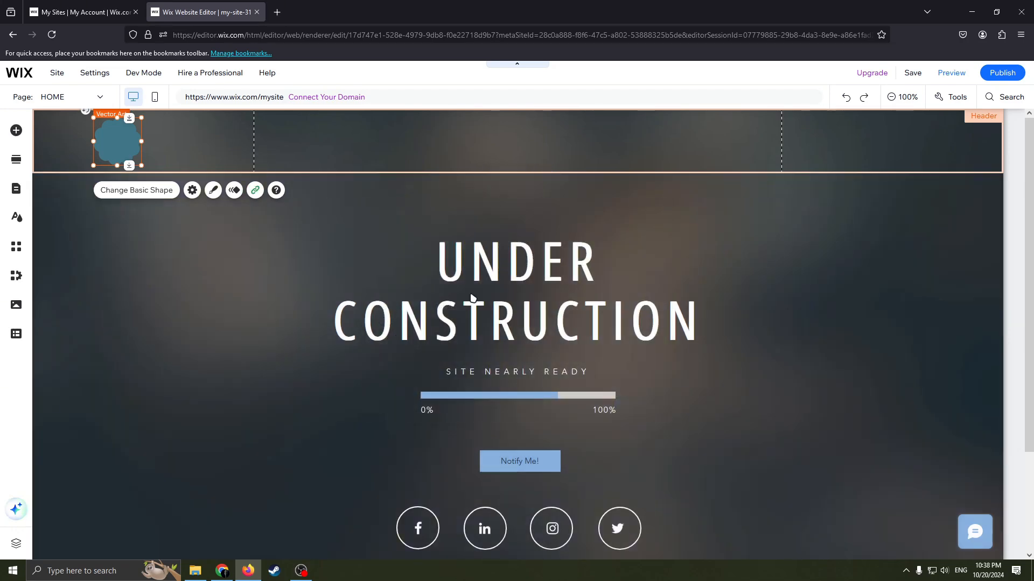
click(165, 148)
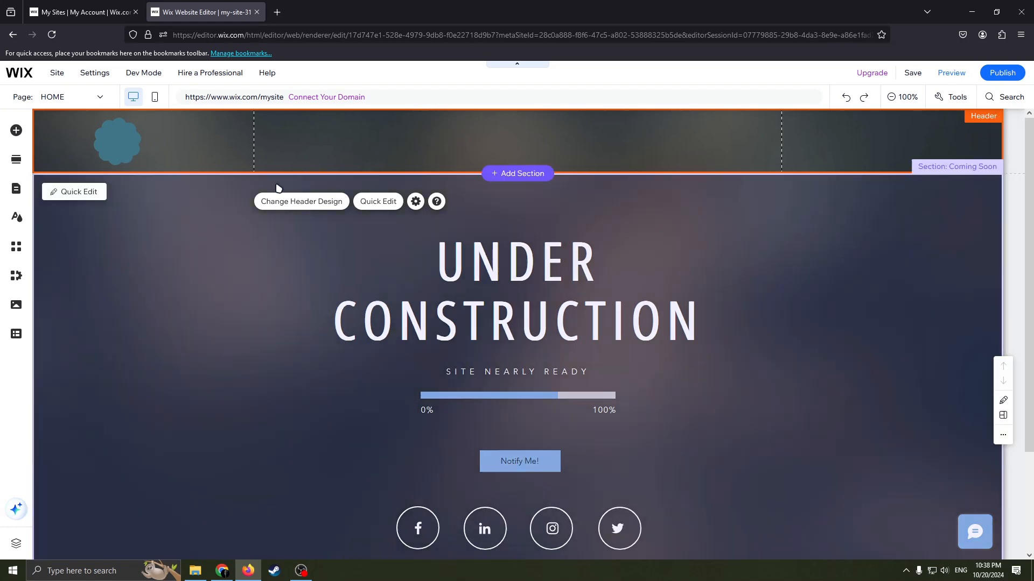
- Add the horizontal menu style with a lavender Home pill and yellow pills for the other items to the header's right side
click(18, 135)
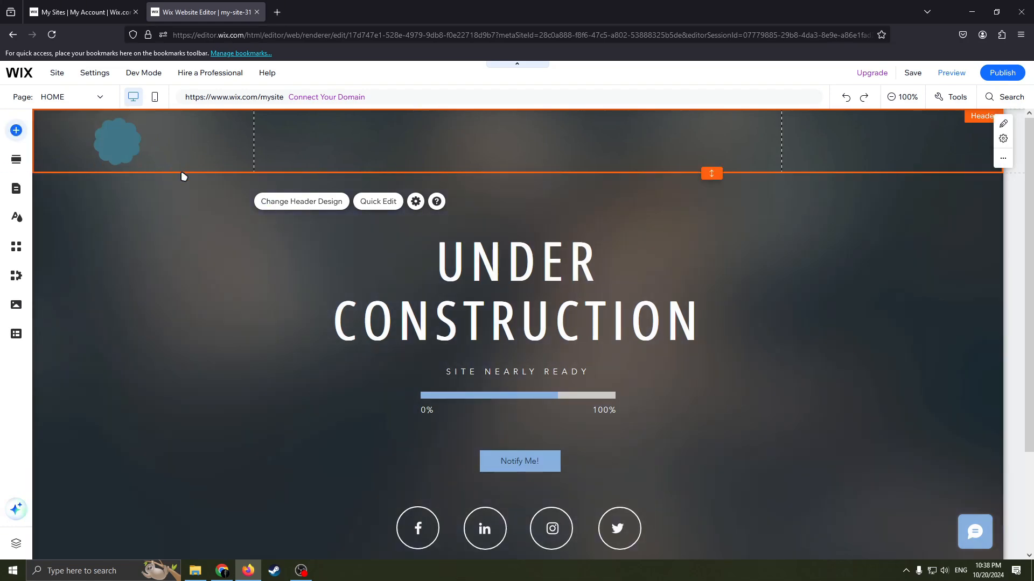
click(147, 288)
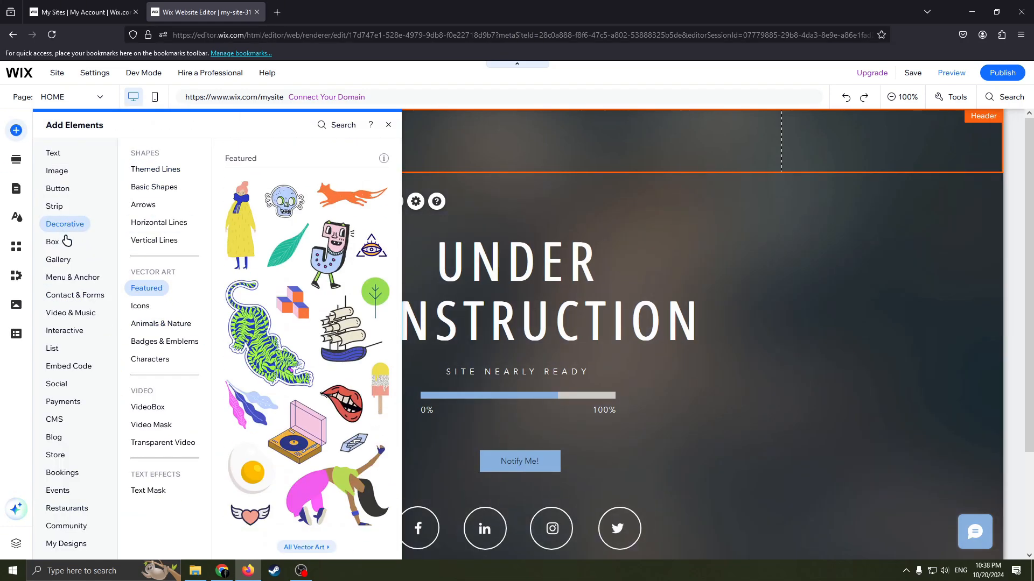
mouse_move(81, 321)
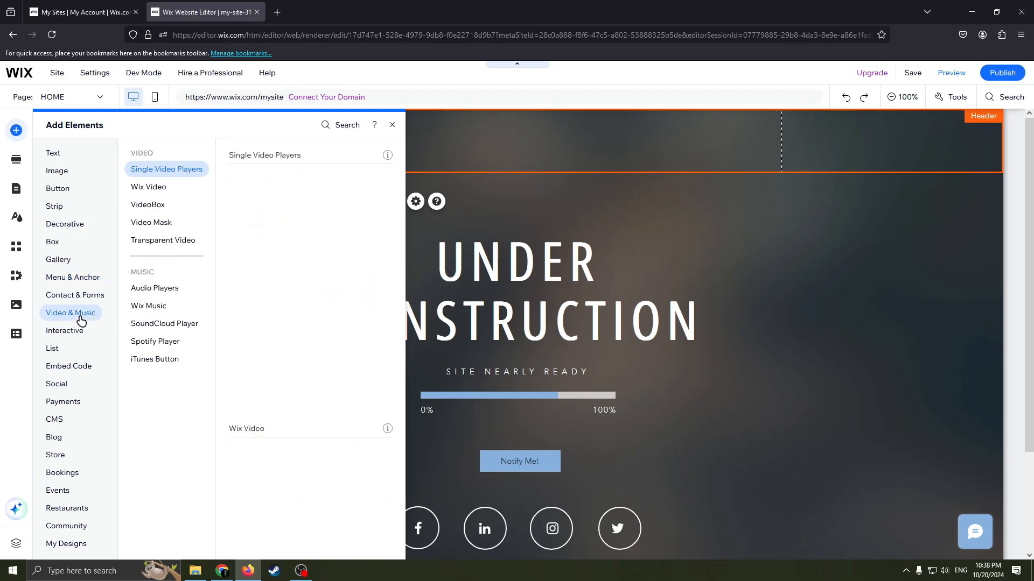
mouse_move(78, 282)
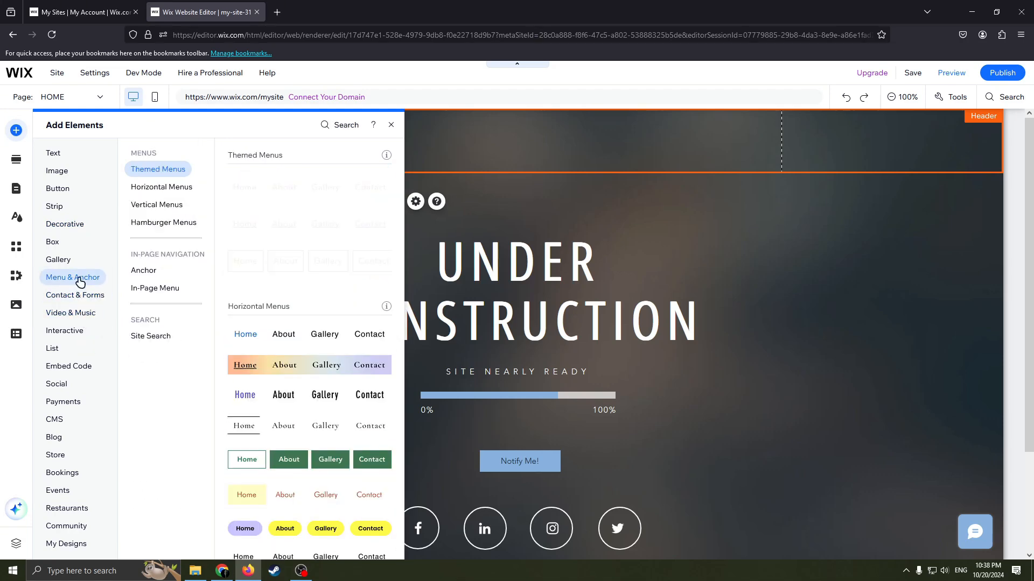
scroll(305, 357, down, 10)
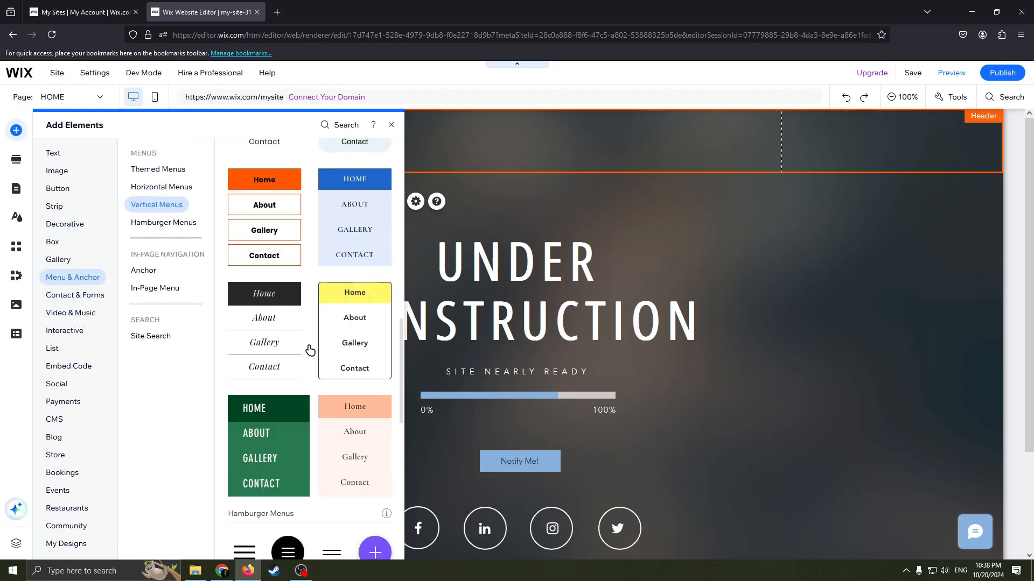
scroll(310, 350, up, 8)
scroll(321, 307, down, 3)
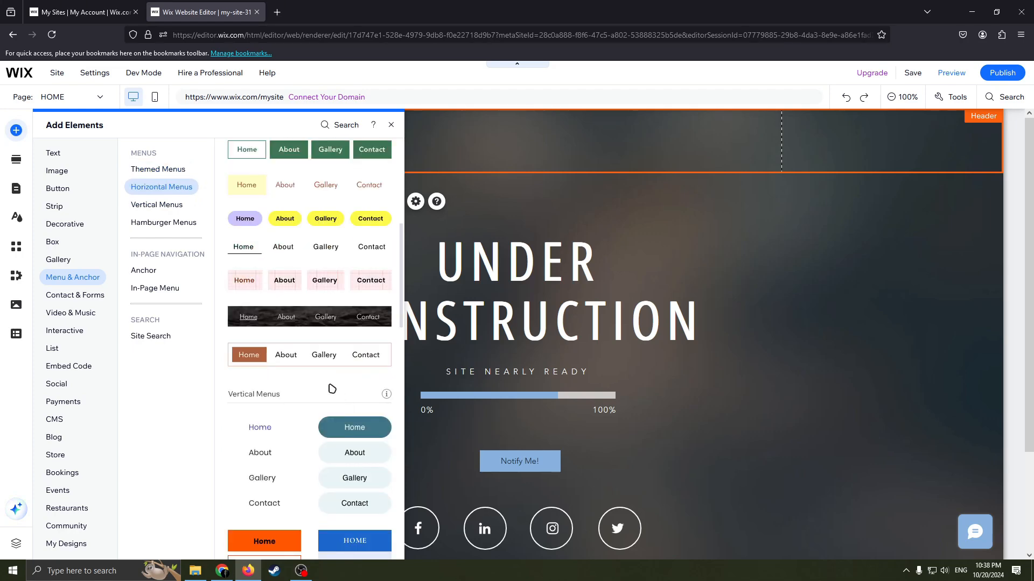
scroll(323, 385, down, 15)
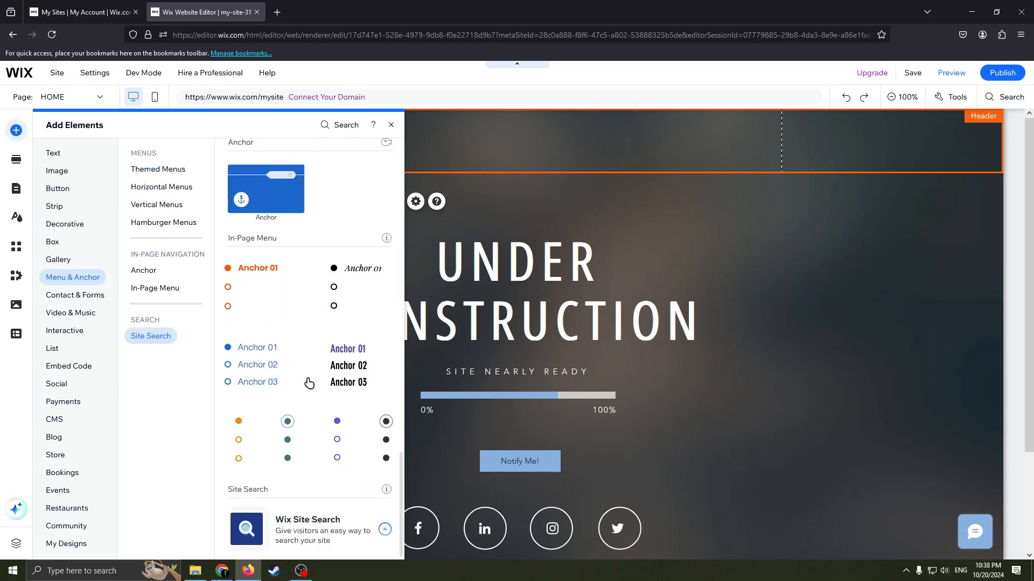
scroll(308, 383, up, 15)
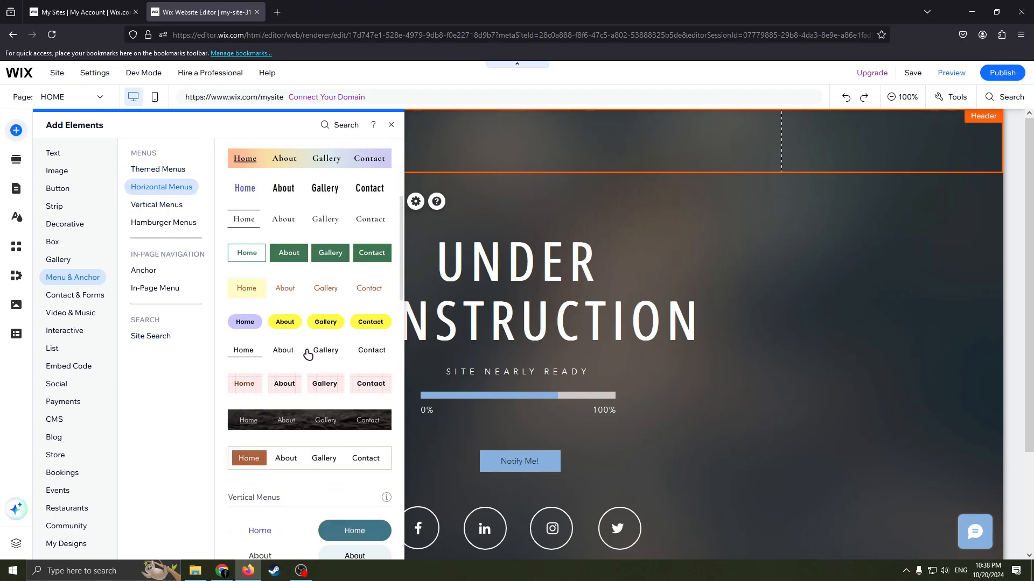
scroll(303, 308, down, 1)
scroll(318, 313, up, 4)
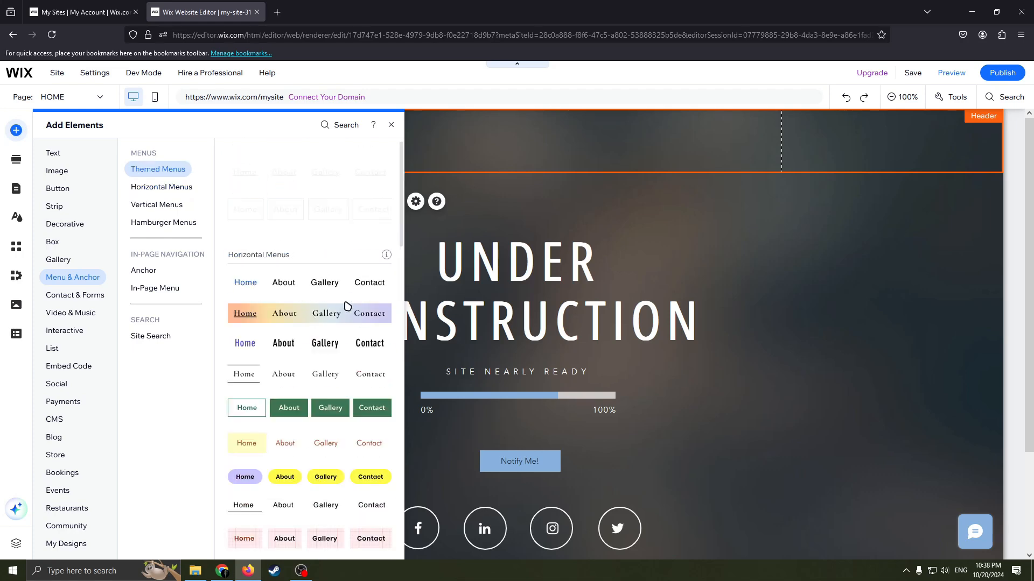
scroll(334, 300, down, 3)
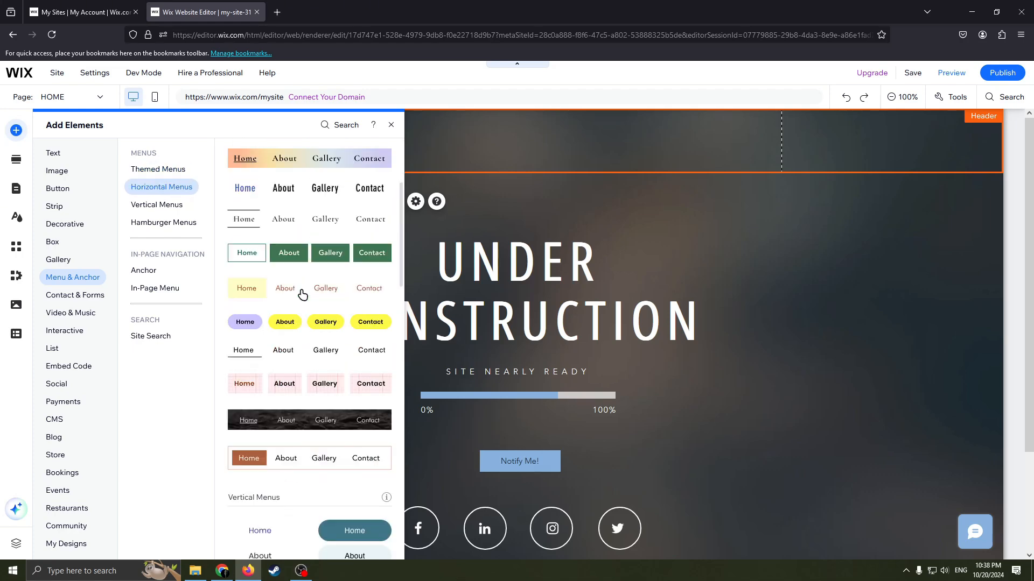
drag(312, 321, 792, 141)
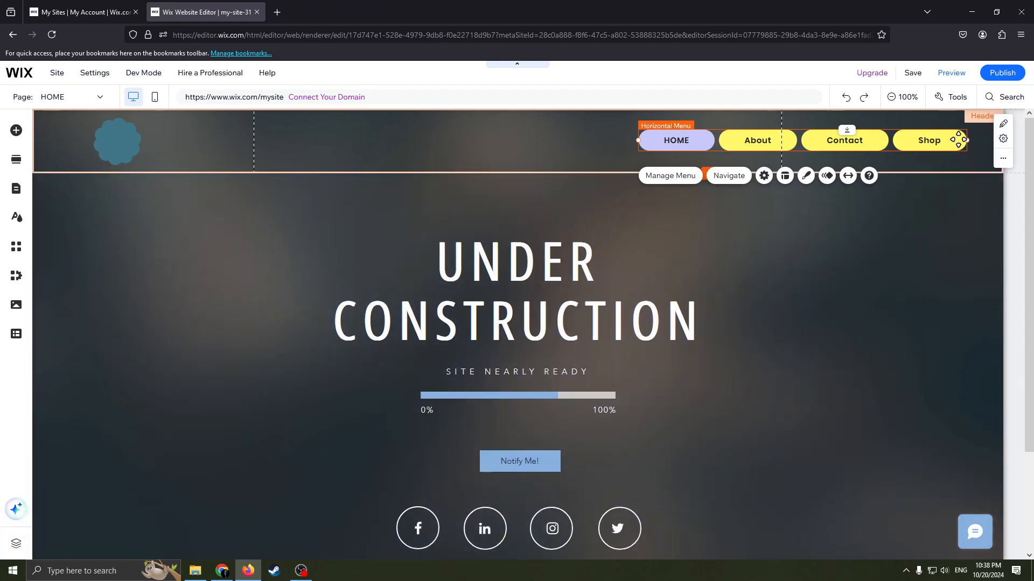
- View the header's Quick Edit options and close them
click(1003, 125)
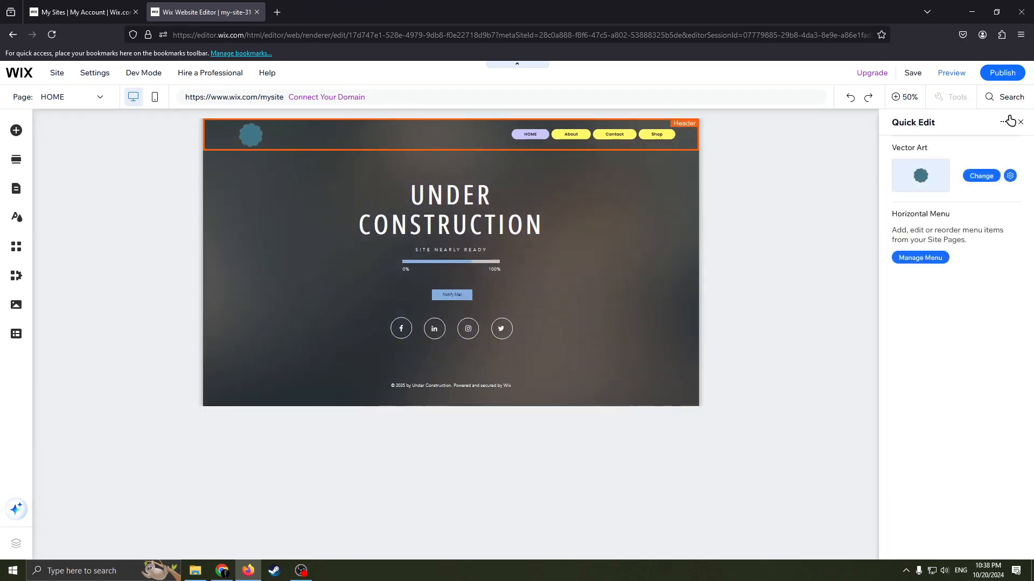
click(1019, 122)
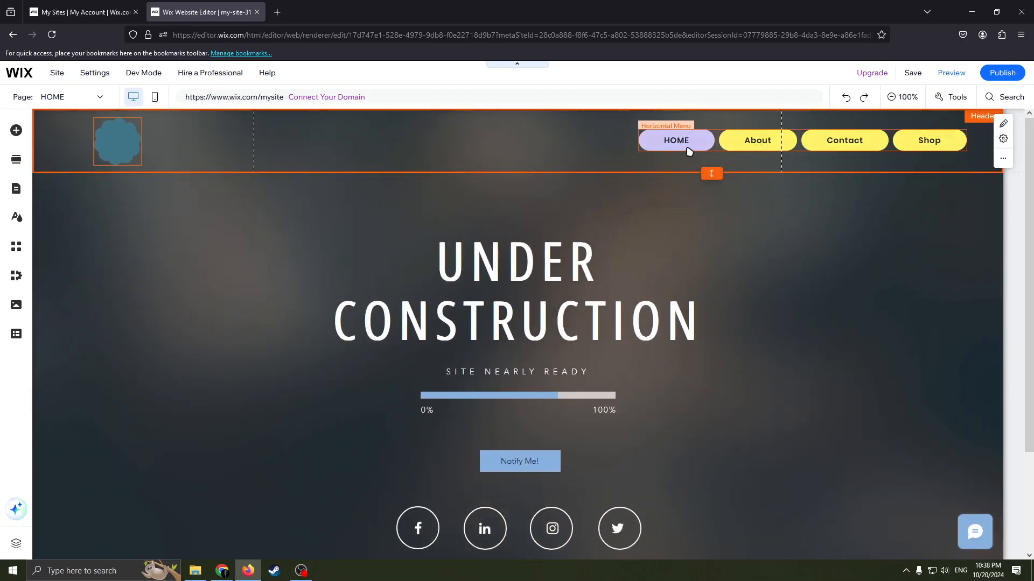
- Examine the horizontal menu's Advanced Settings and its list of menu items
click(687, 150)
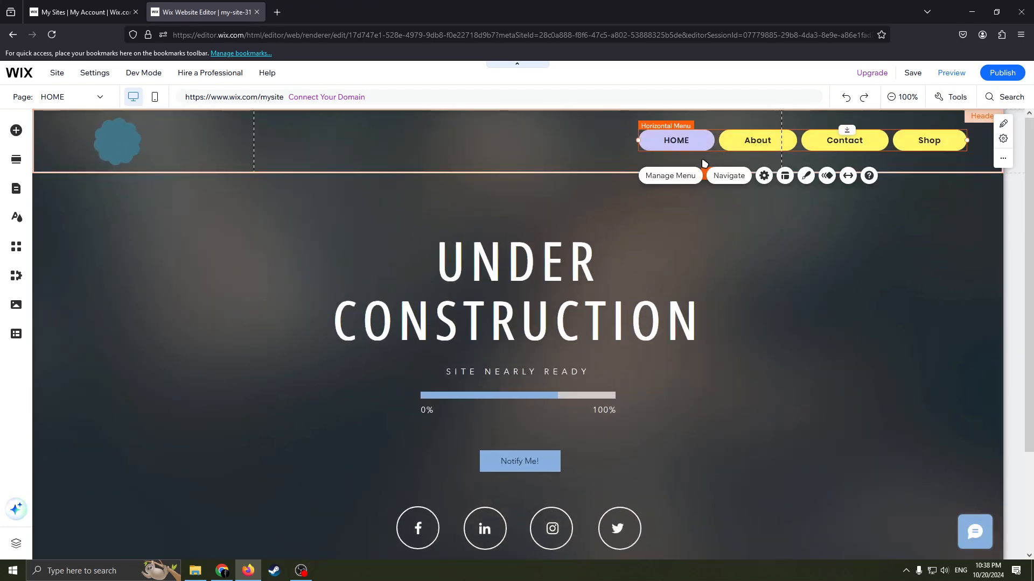
click(764, 176)
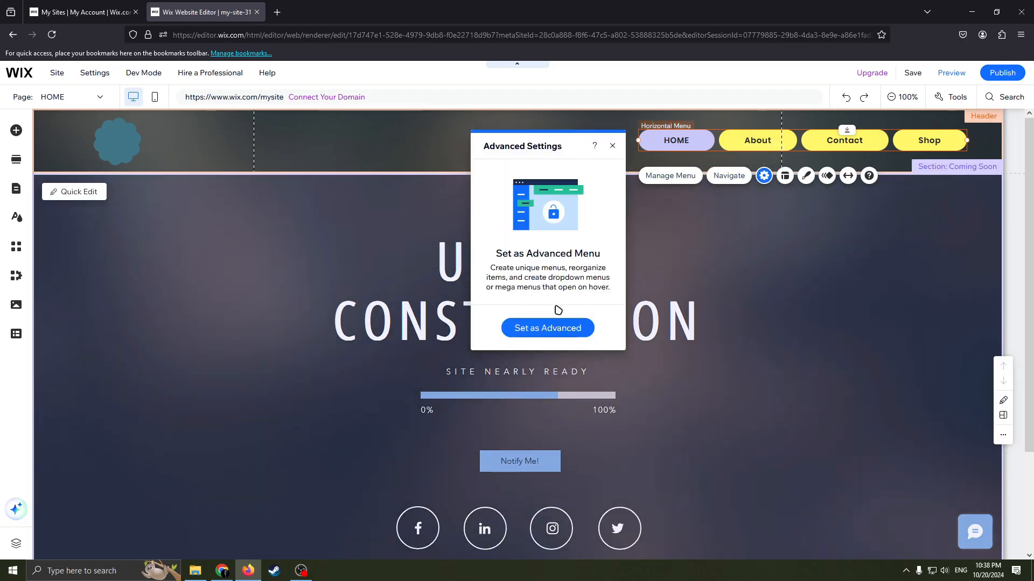
click(547, 328)
click(603, 346)
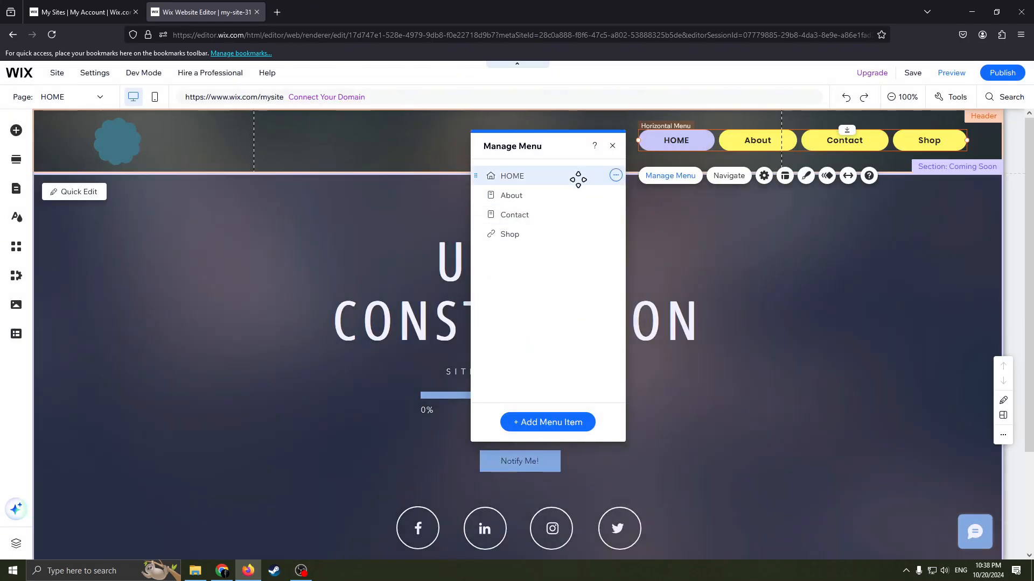
click(612, 147)
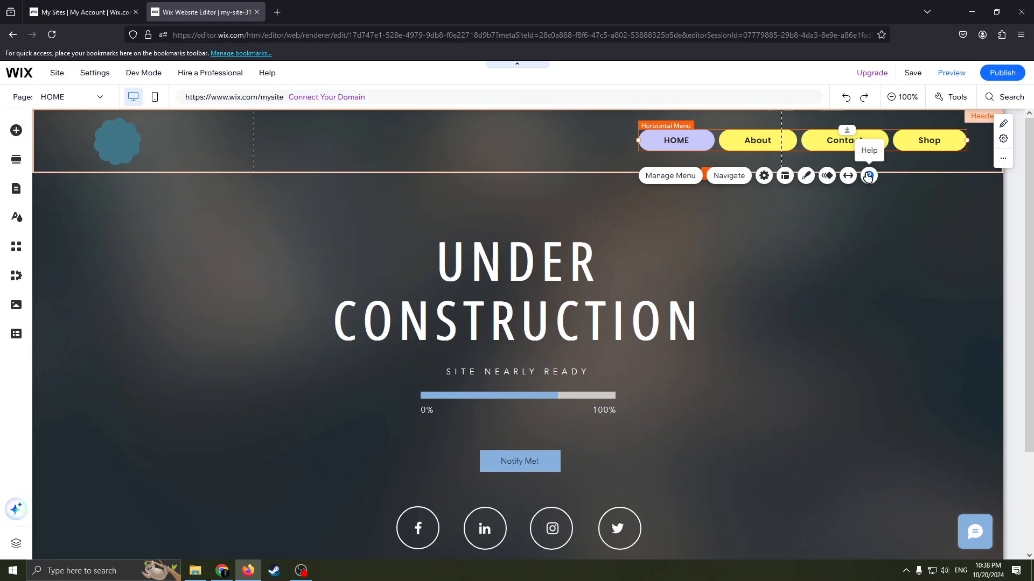
click(684, 176)
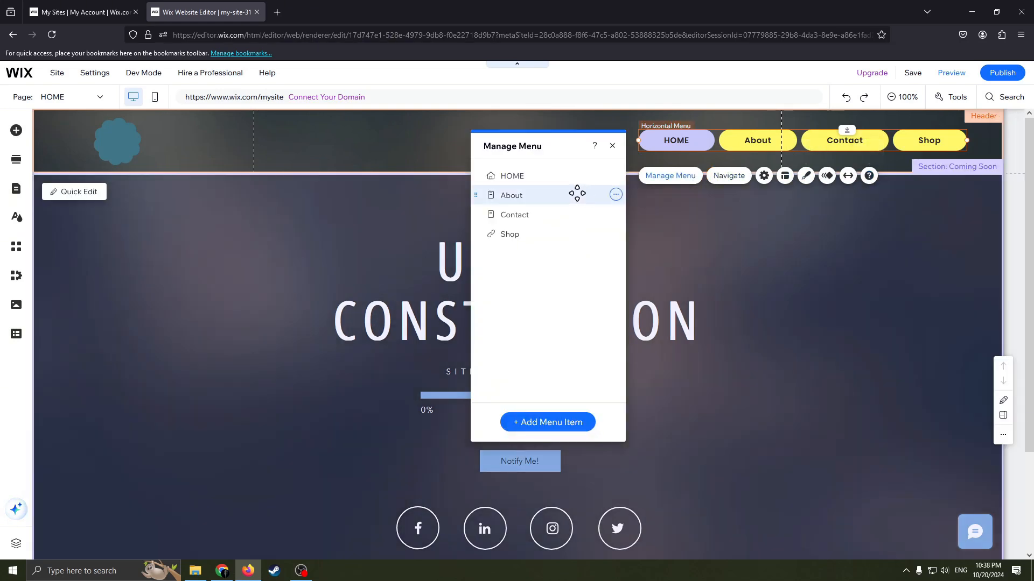
click(614, 149)
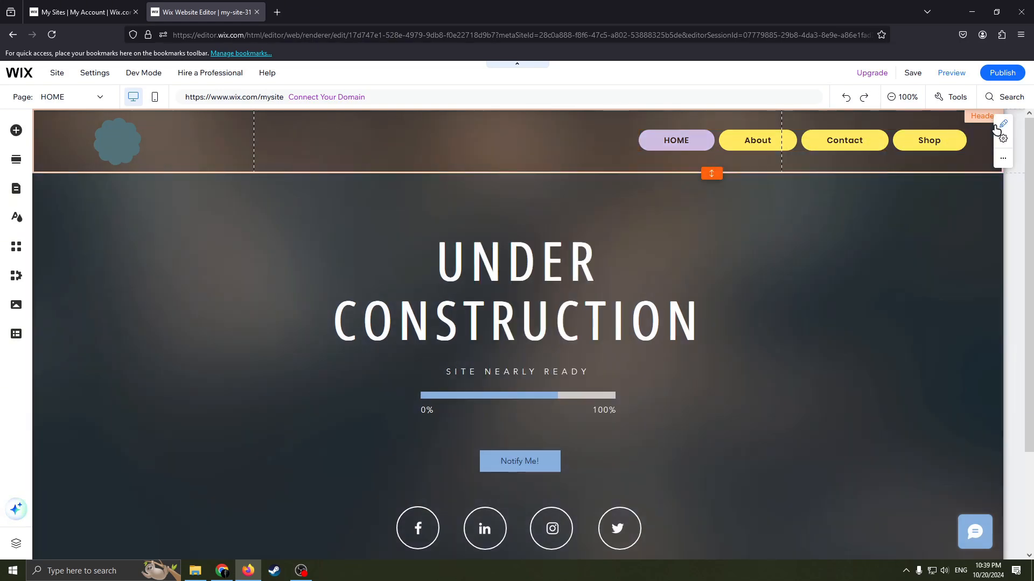
- Customize the horizontal menu's design so the regular-state menu items get the custom background fill #87728F
click(797, 152)
click(810, 177)
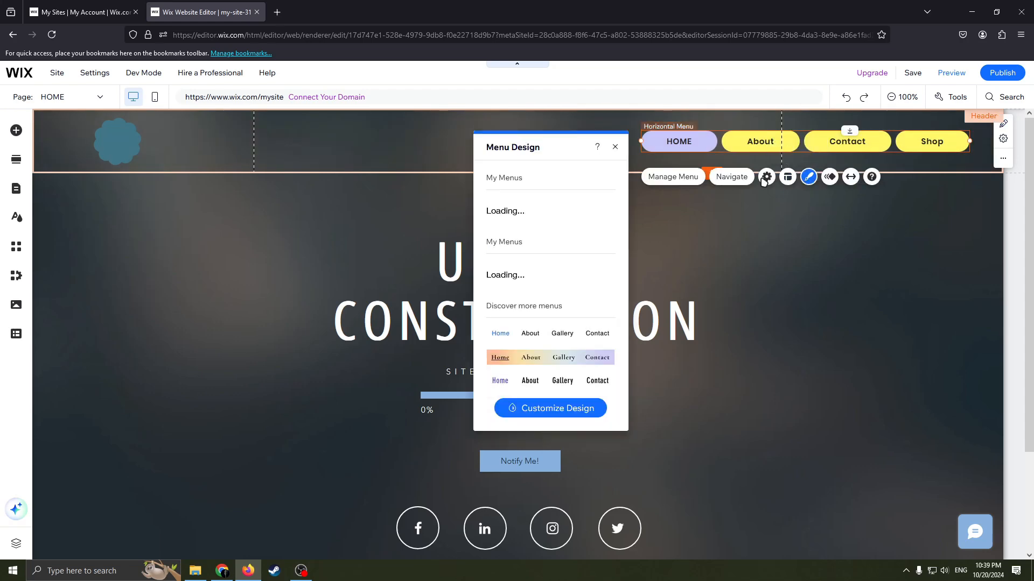
click(547, 418)
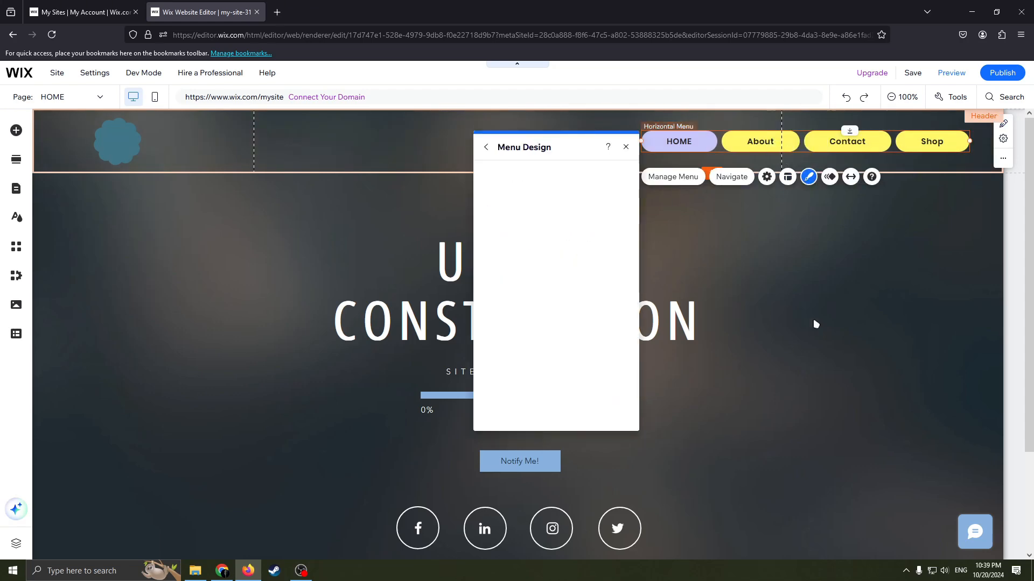
click(529, 191)
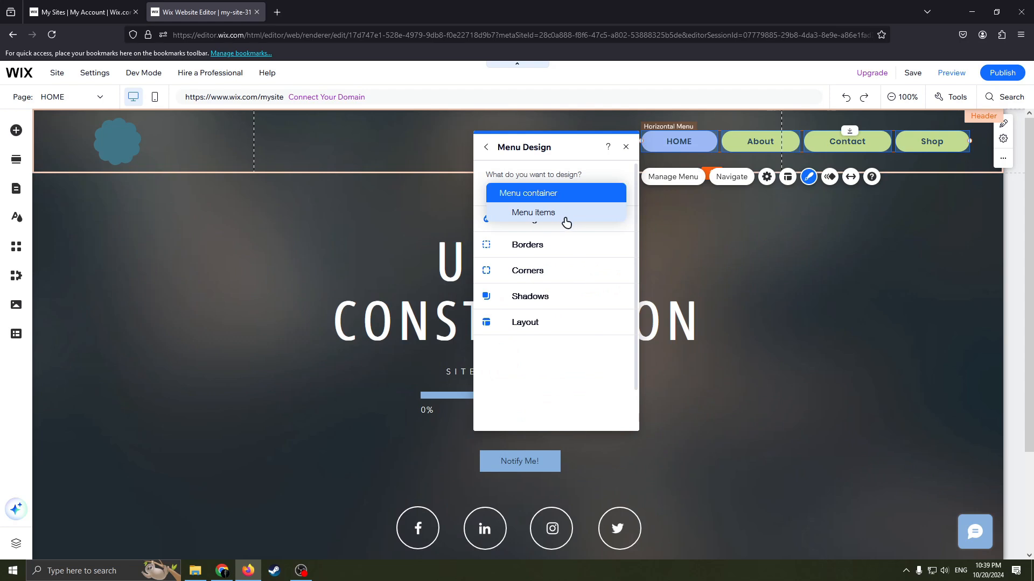
click(534, 213)
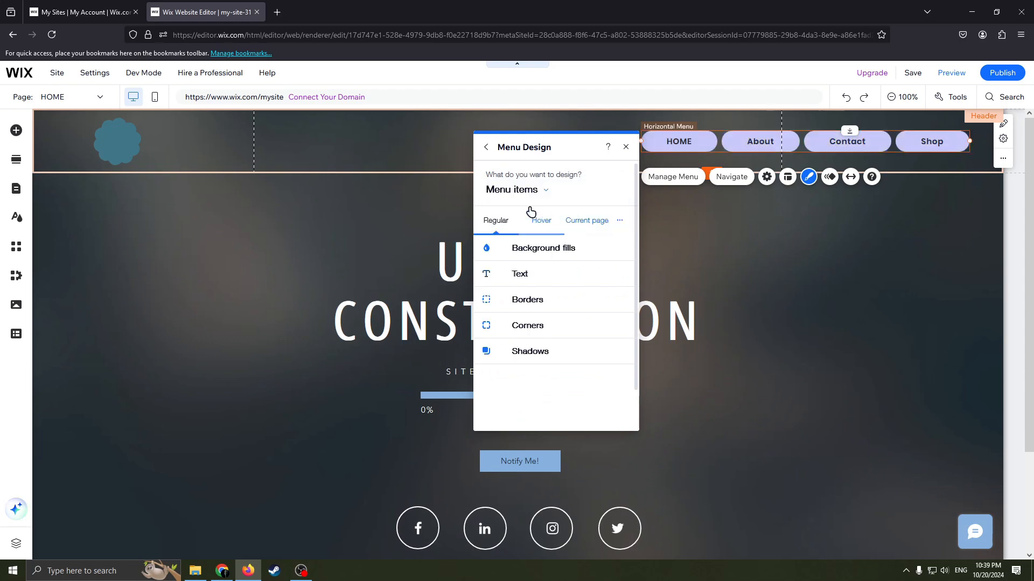
click(525, 245)
click(520, 308)
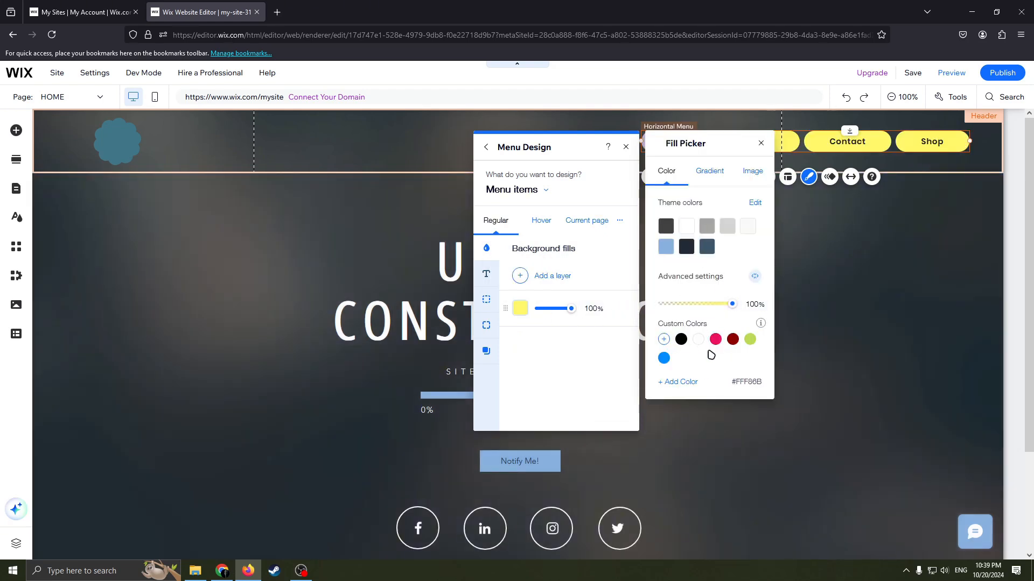
click(663, 339)
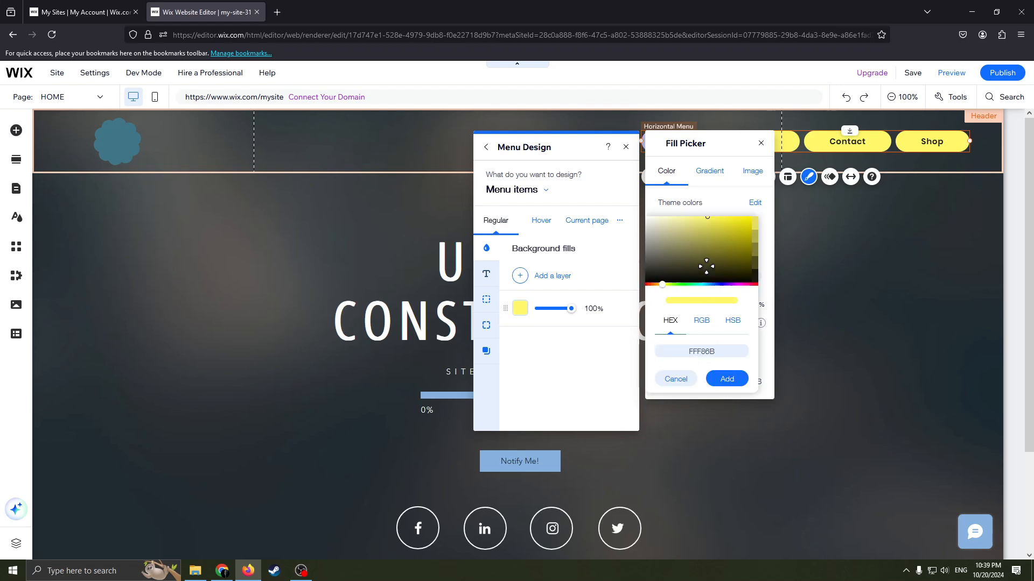
mouse_move(731, 273)
mouse_down()
mouse_move(710, 240)
mouse_move(668, 247)
mouse_up()
click(733, 285)
click(727, 378)
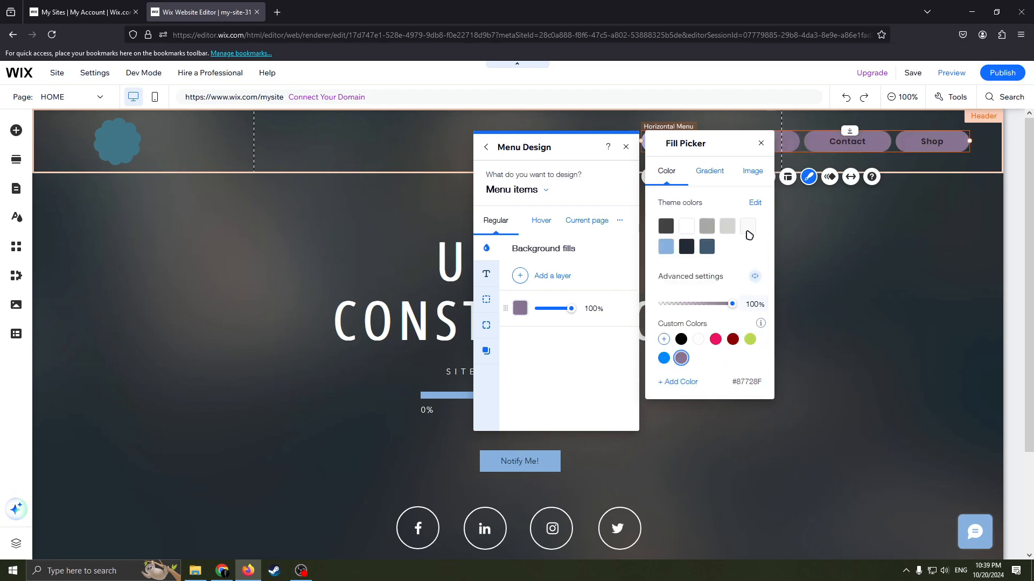
click(761, 143)
click(626, 146)
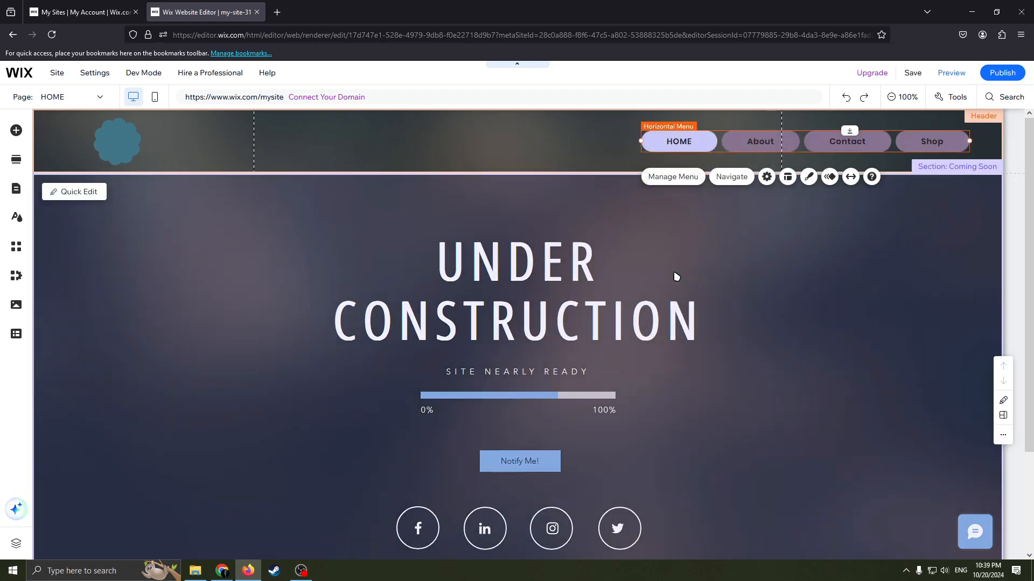
click(579, 141)
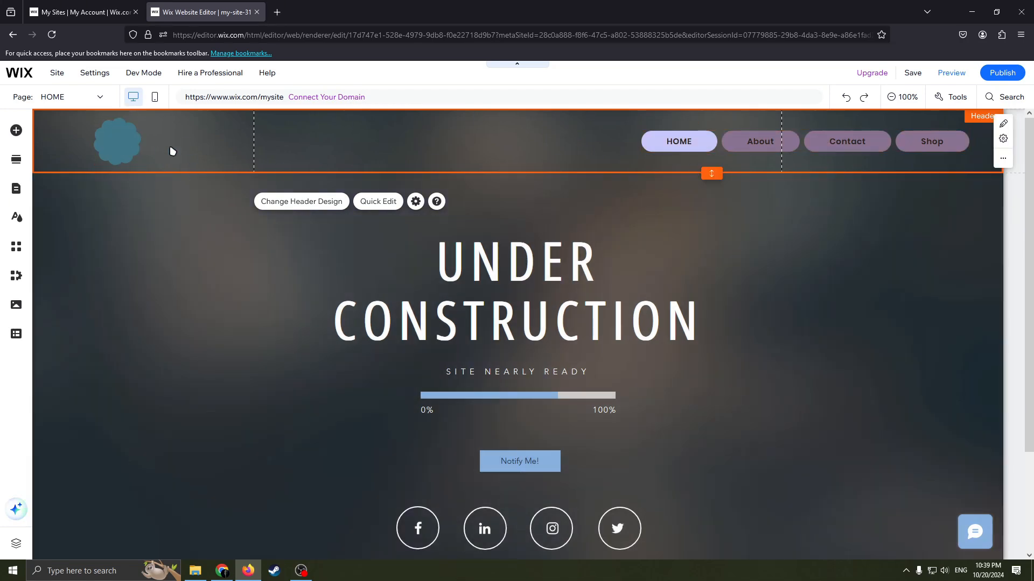
right_click(626, 155)
click(629, 143)
right_click(679, 147)
click(620, 169)
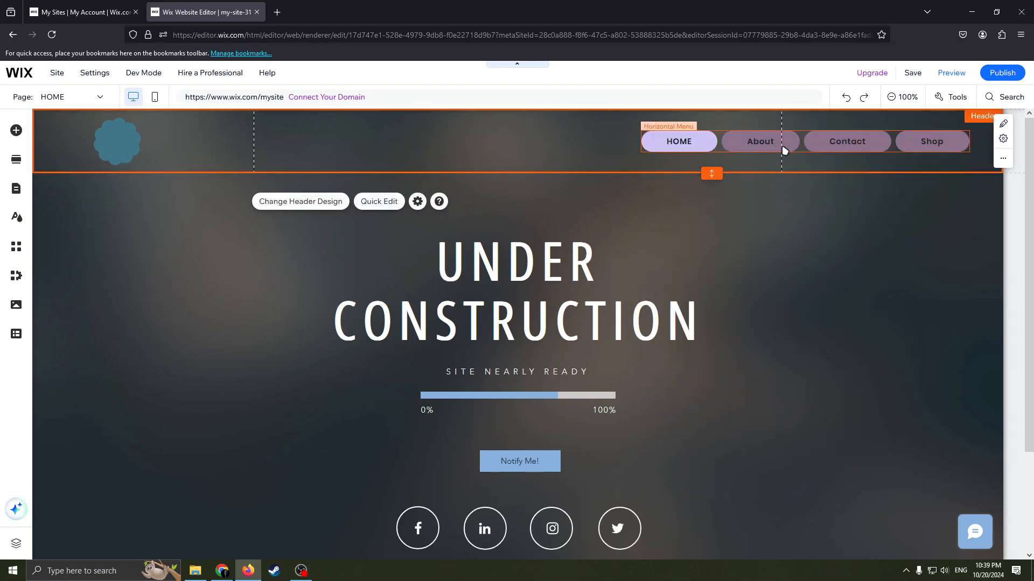
right_click(693, 145)
click(624, 160)
- Hide the HOME page from the header's horizontal menu
click(731, 144)
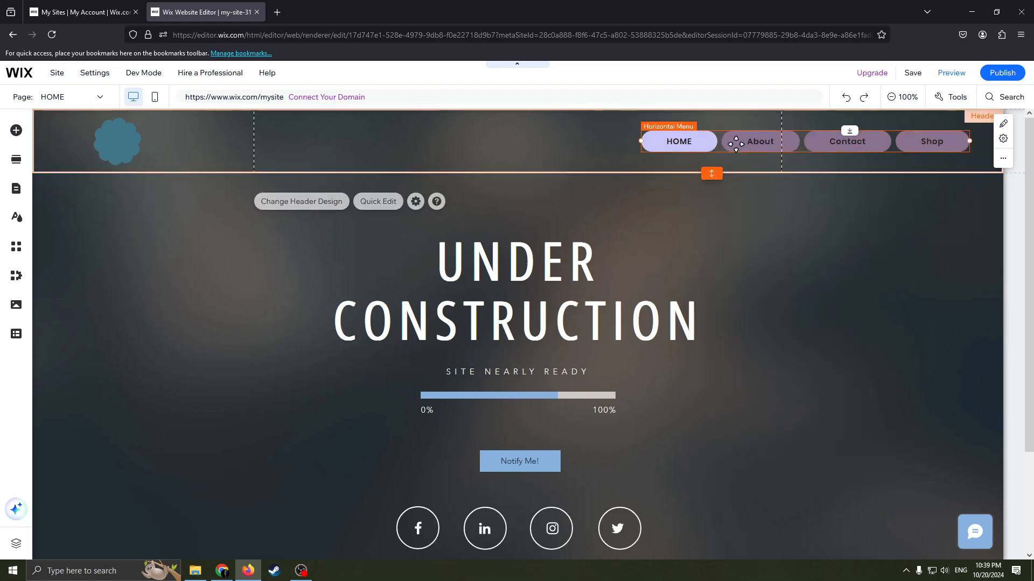
click(767, 177)
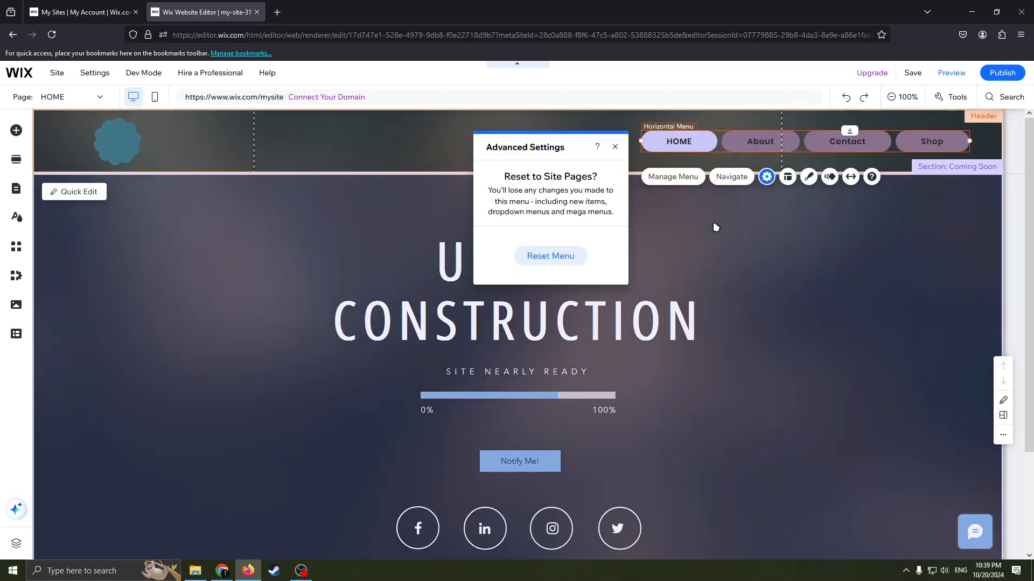
click(616, 148)
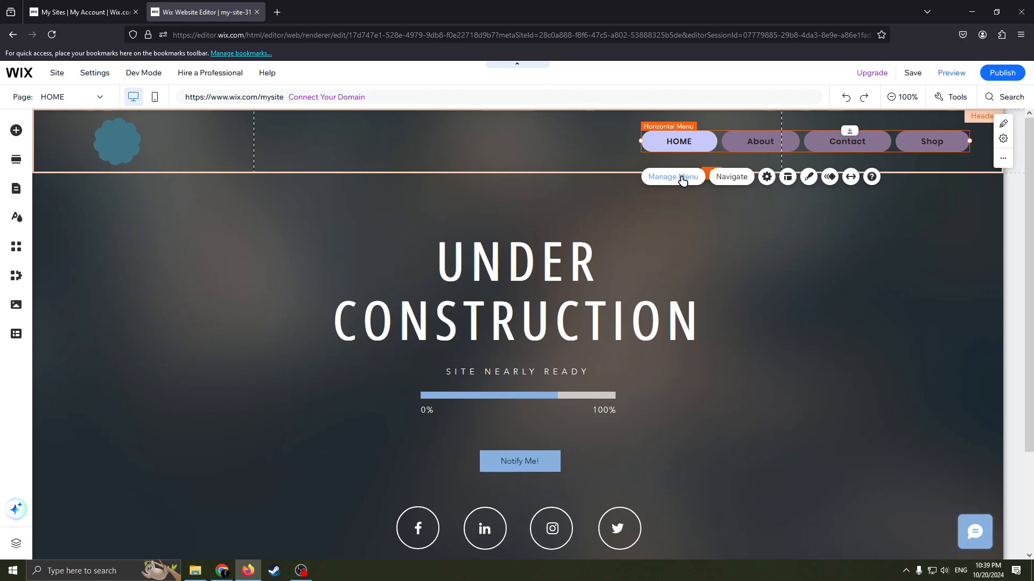
click(674, 176)
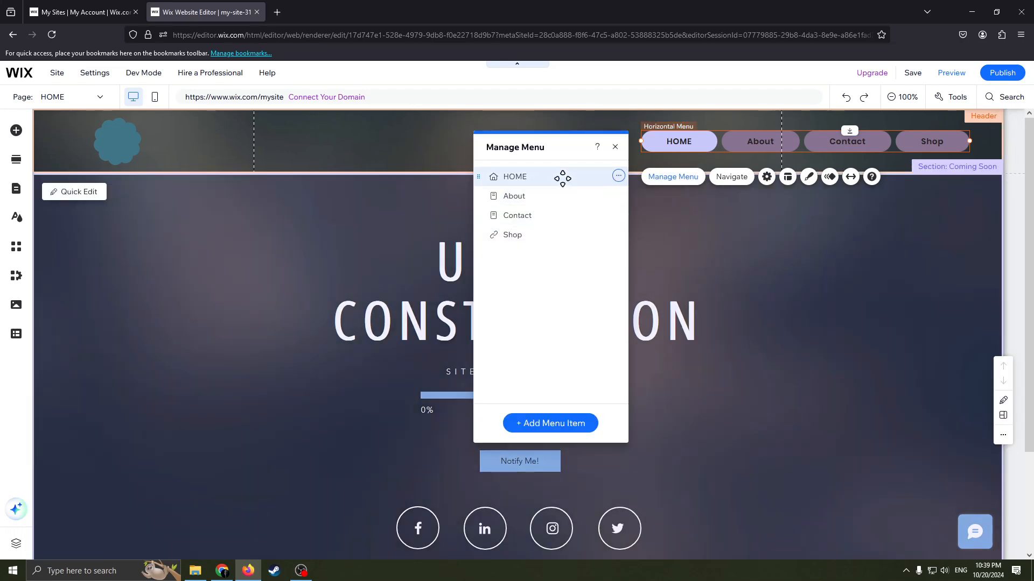
right_click(618, 181)
click(604, 233)
click(618, 178)
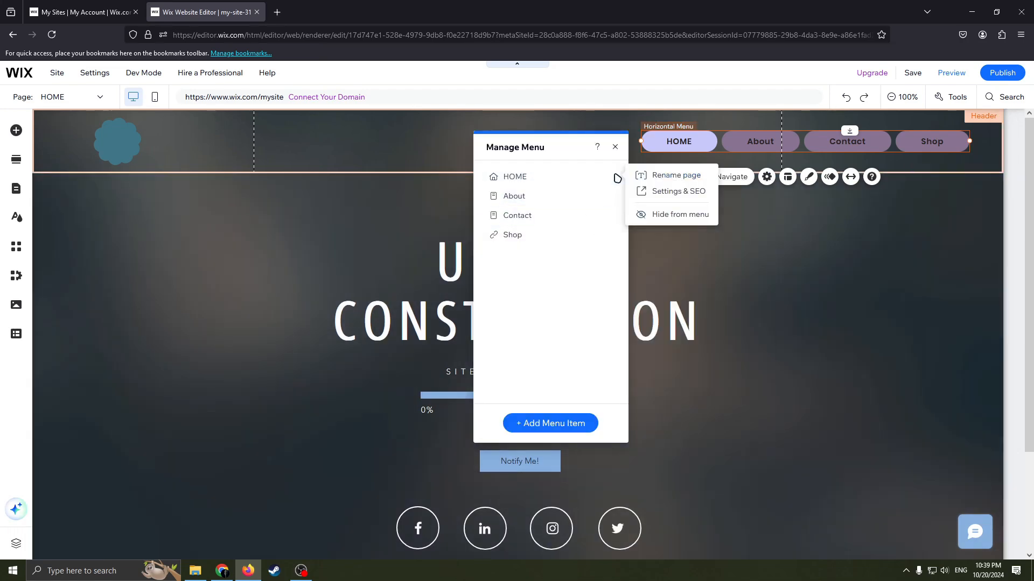
click(646, 211)
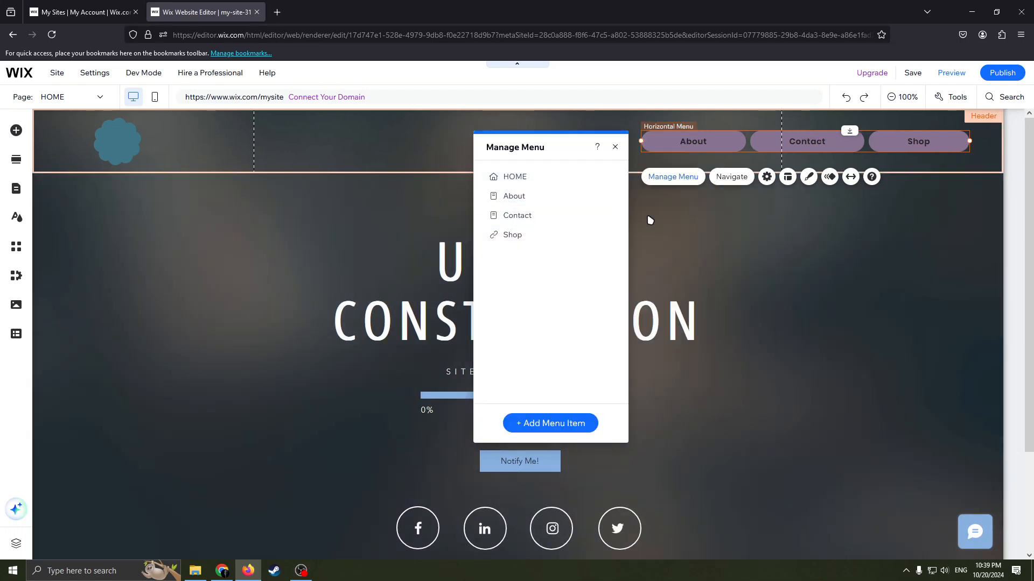
click(615, 147)
click(718, 156)
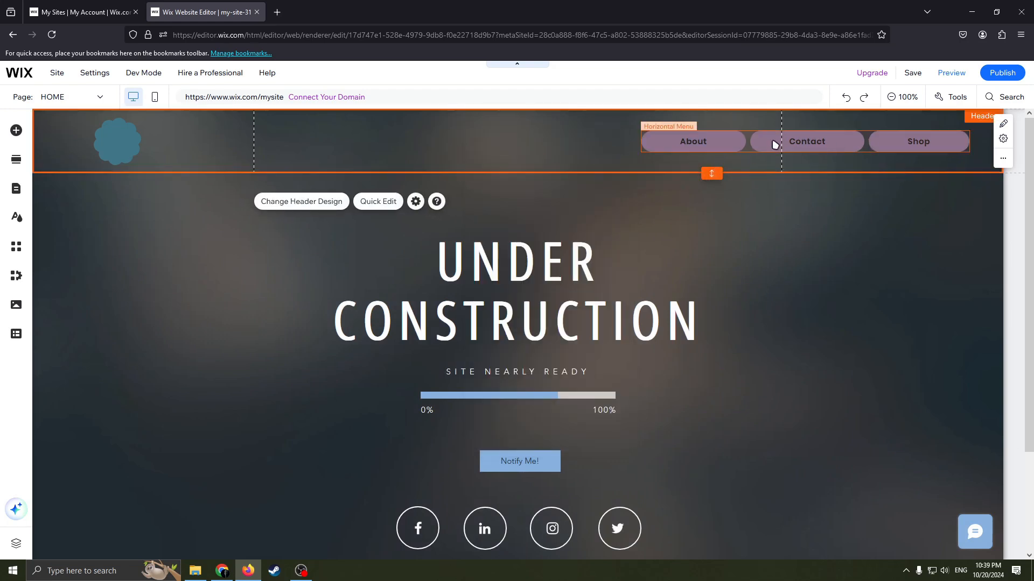
right_click(620, 158)
click(591, 146)
click(743, 143)
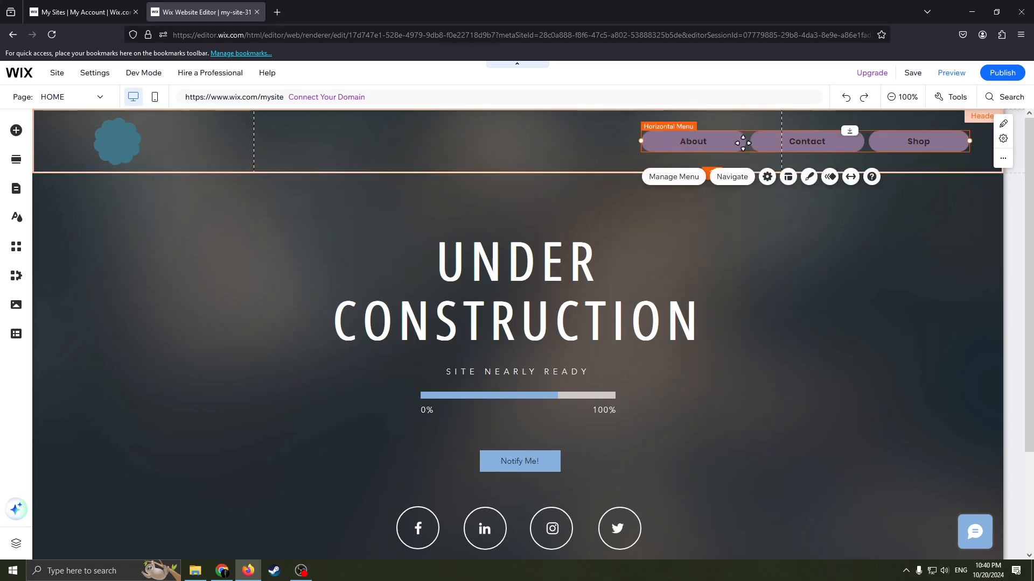
- Preview the site, test the About, Contact and Shop menu items and the teal shape's home link, and return to the editor
click(951, 73)
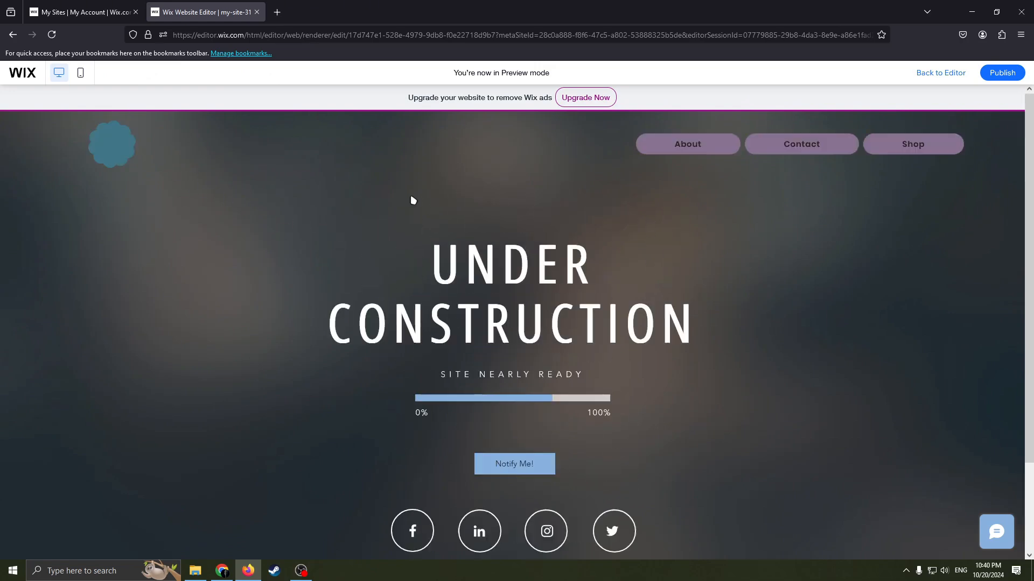
click(700, 143)
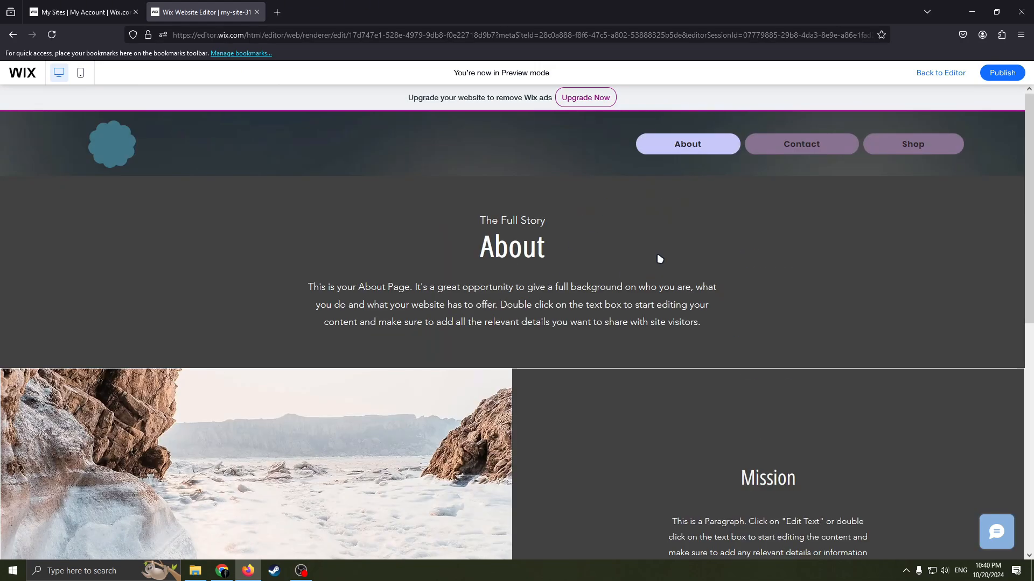
click(805, 148)
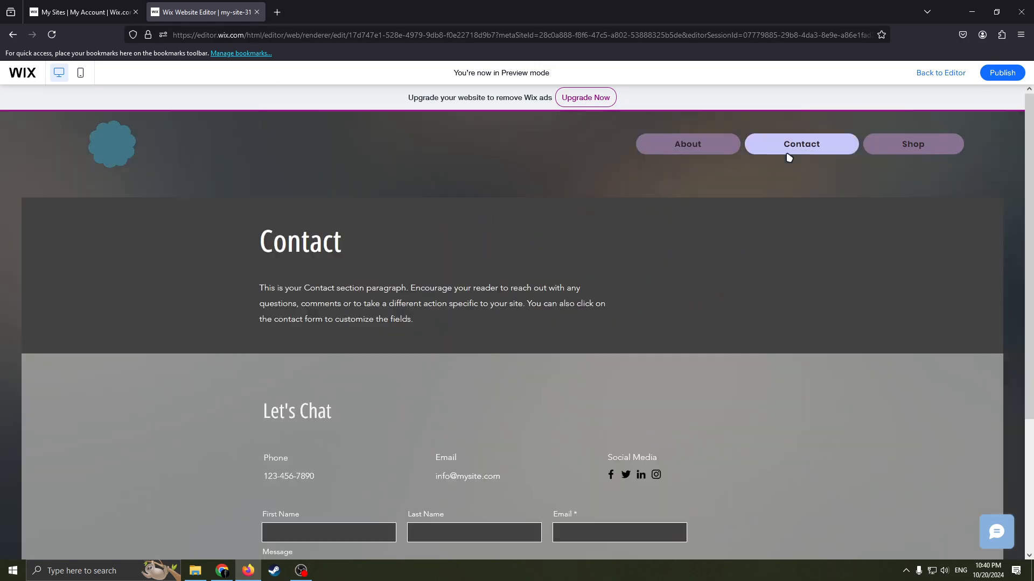
click(918, 147)
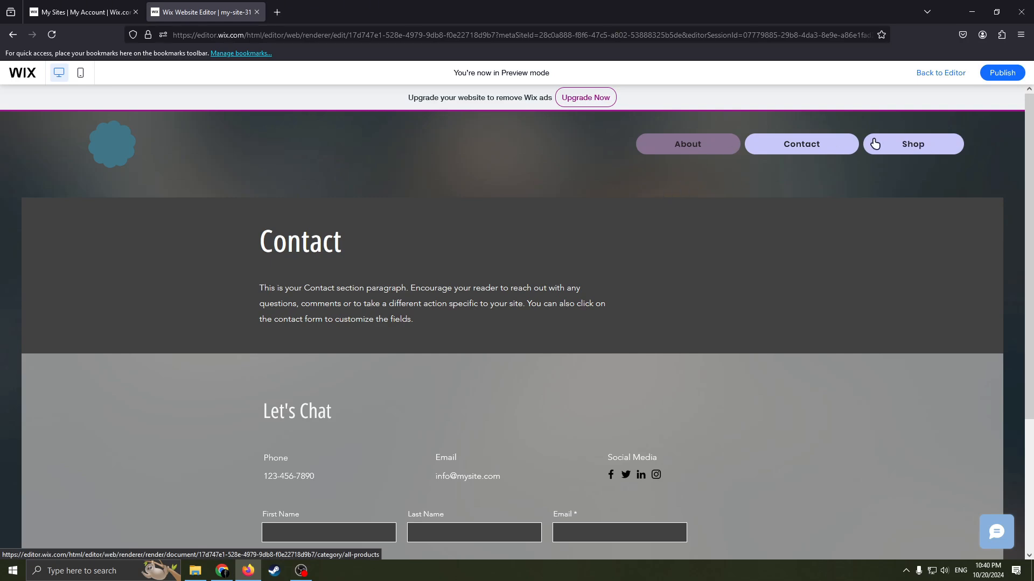
scroll(635, 241, down, 3)
scroll(641, 238, up, 3)
scroll(770, 198, down, 3)
scroll(763, 199, up, 3)
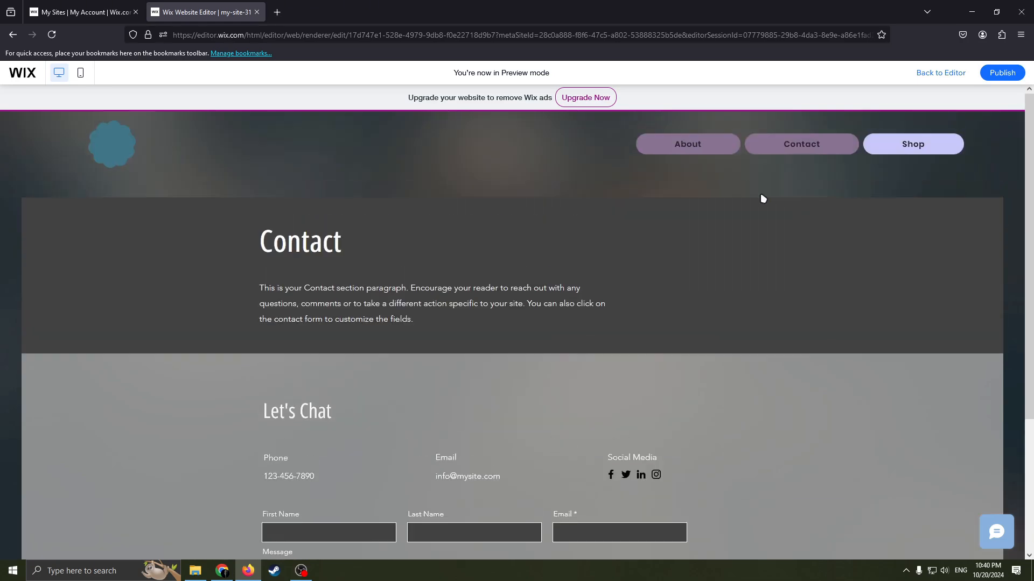
click(688, 152)
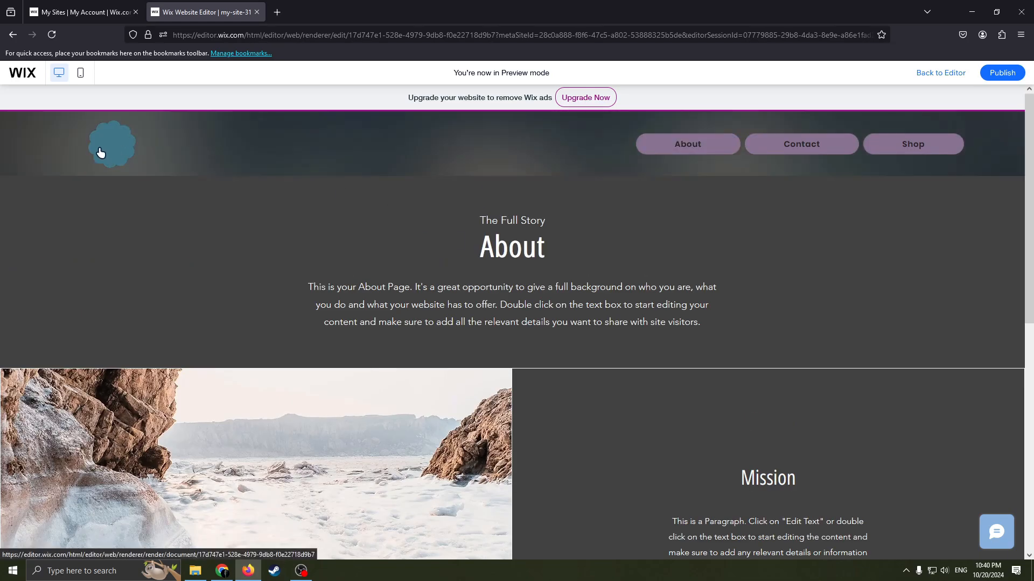
click(99, 153)
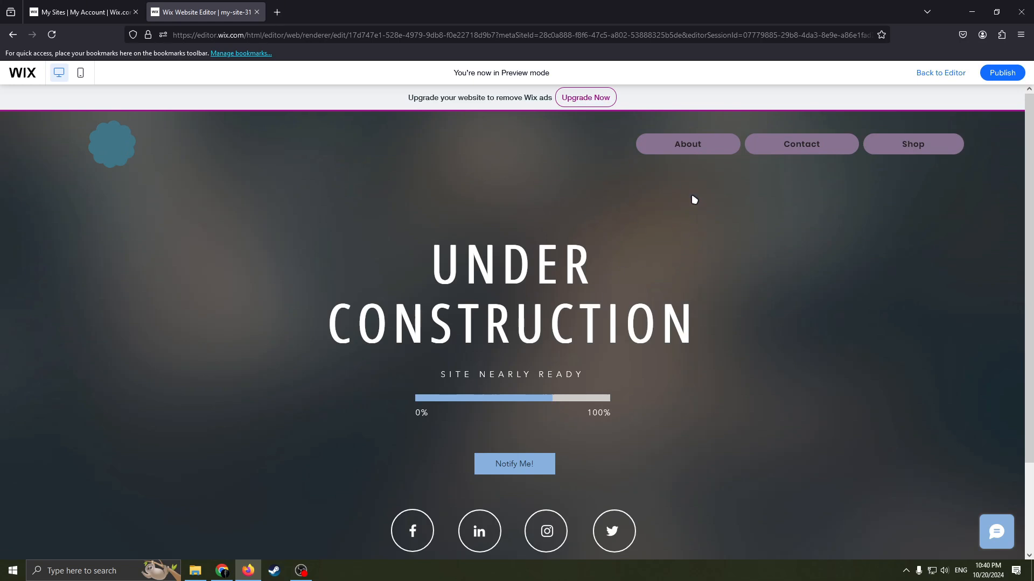
click(921, 78)
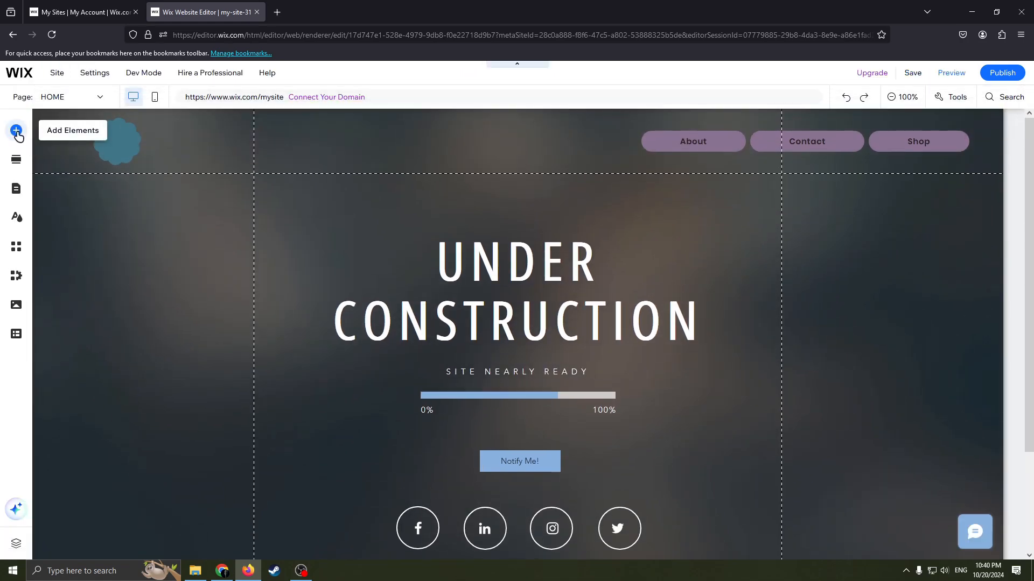
- Add the shopping bag icon button to the header, directly after the Shop menu item
click(16, 130)
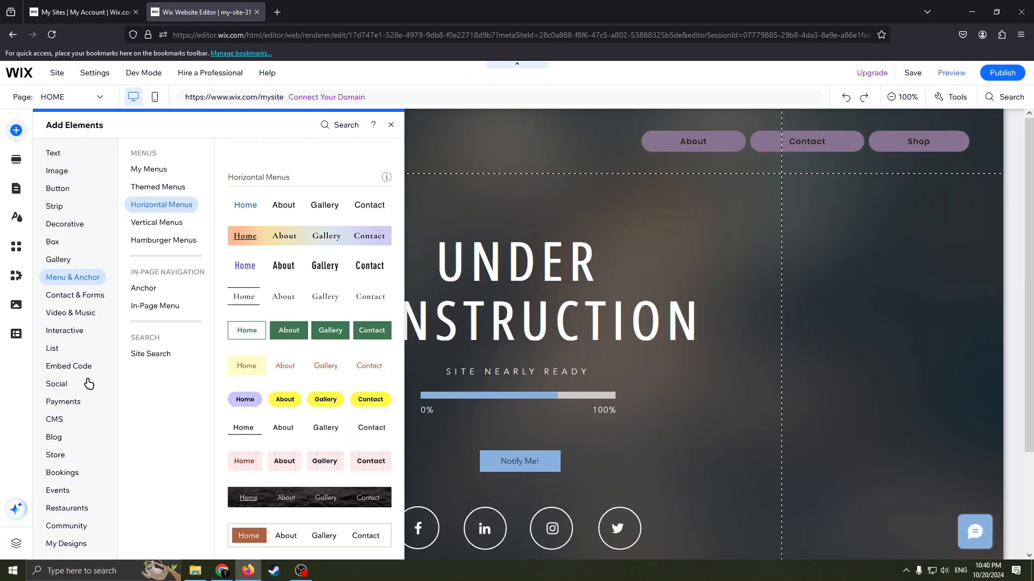
click(67, 226)
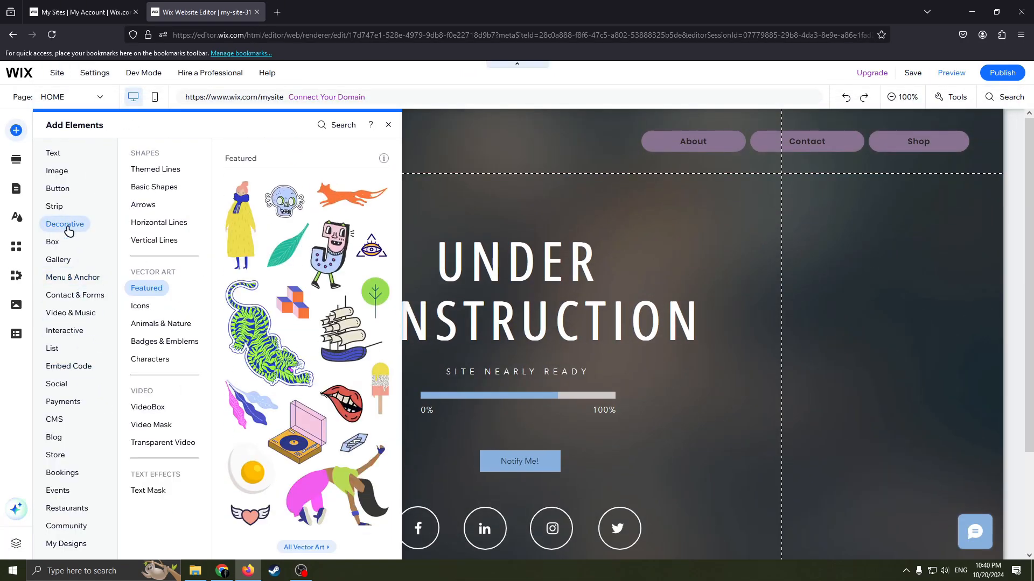
mouse_move(71, 298)
click(61, 194)
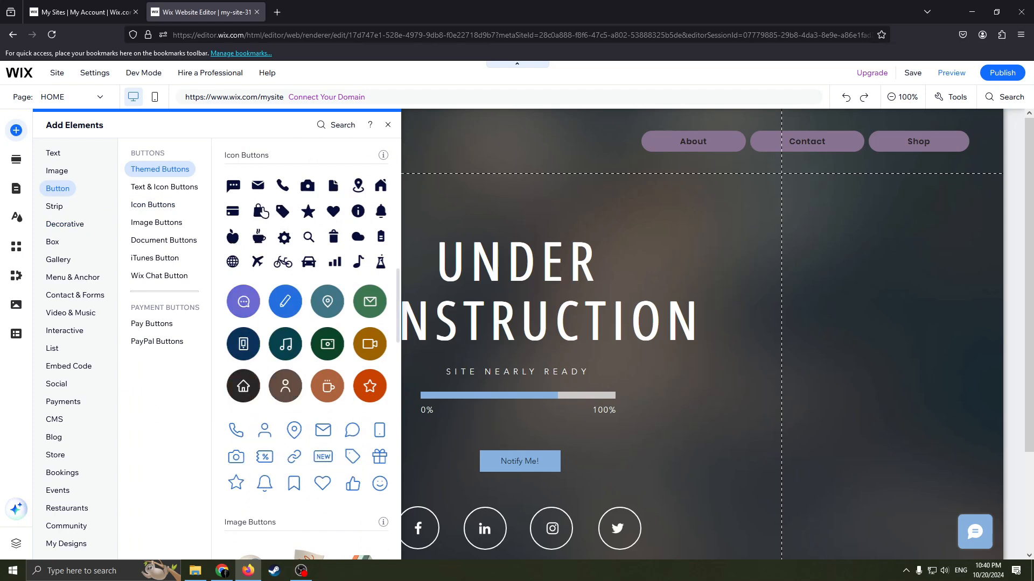
drag(258, 211, 982, 141)
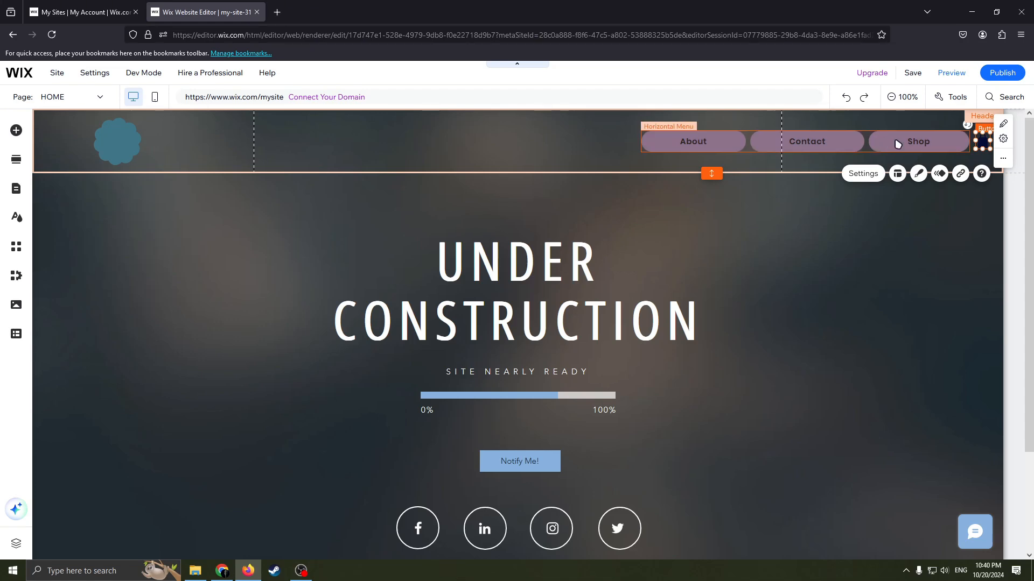
- Remove Shop from the horizontal menu and shift the menu slightly toward the teal shape in the header
click(856, 150)
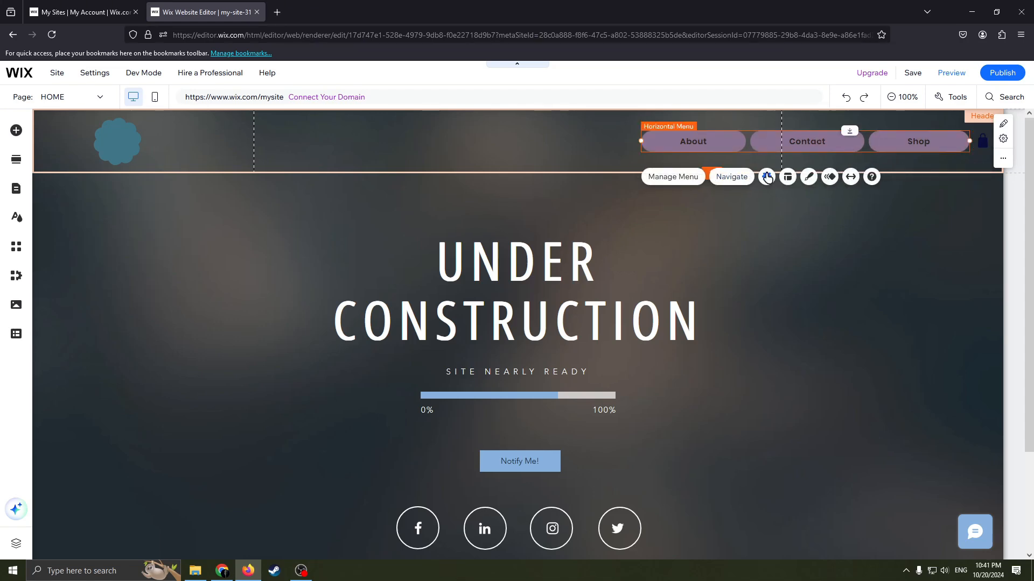
click(695, 181)
click(620, 216)
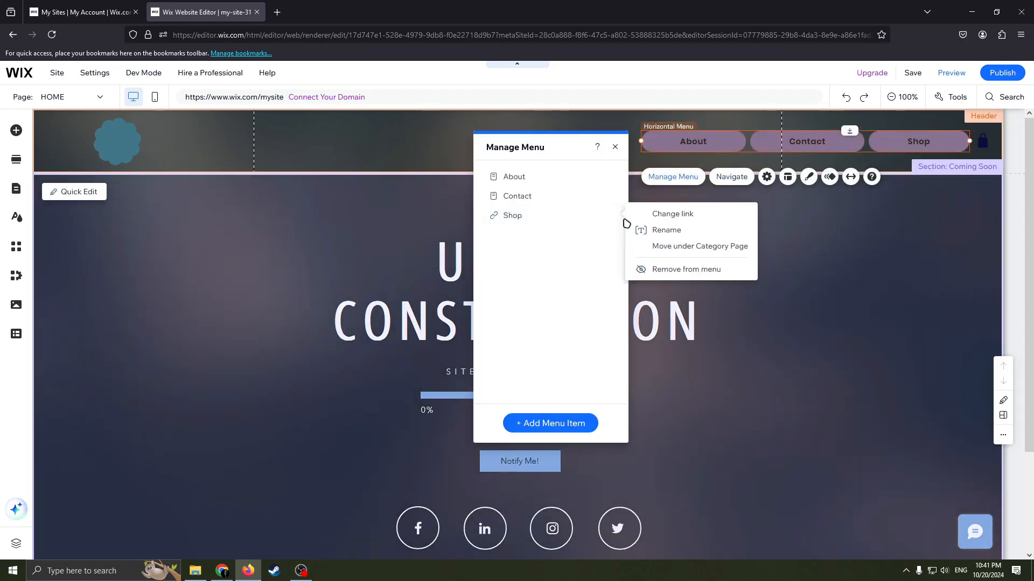
click(674, 270)
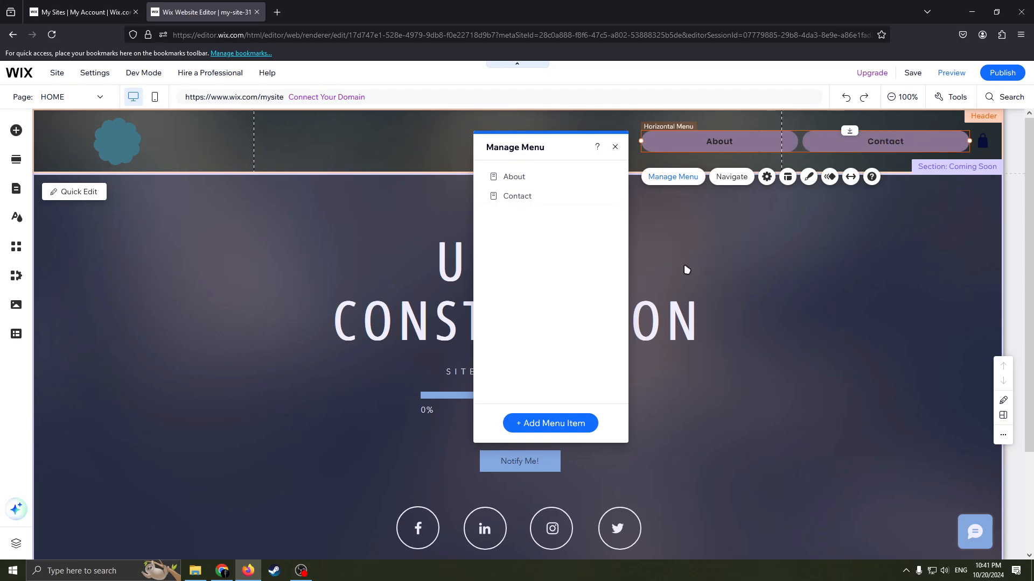
click(615, 147)
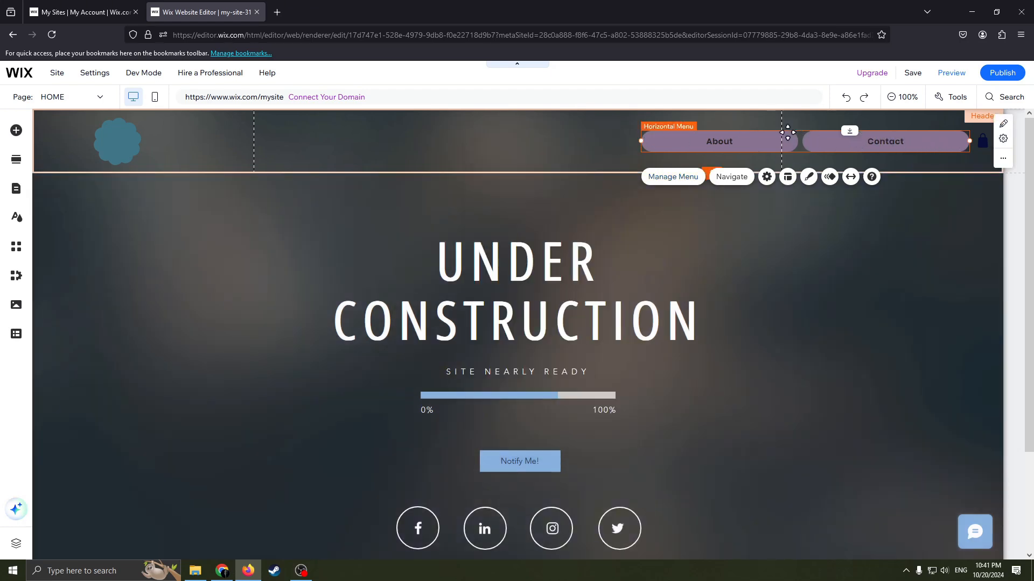
drag(787, 132, 745, 134)
- Move the shopping bag icon closer to the Contact item and link it to the Cart Page, opening in the current window
drag(980, 141, 950, 143)
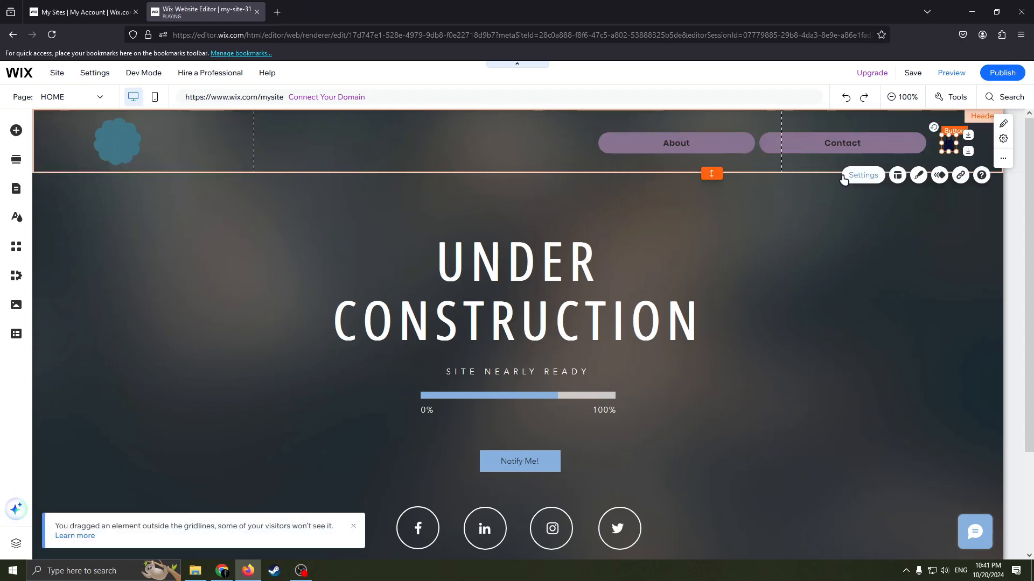
click(957, 179)
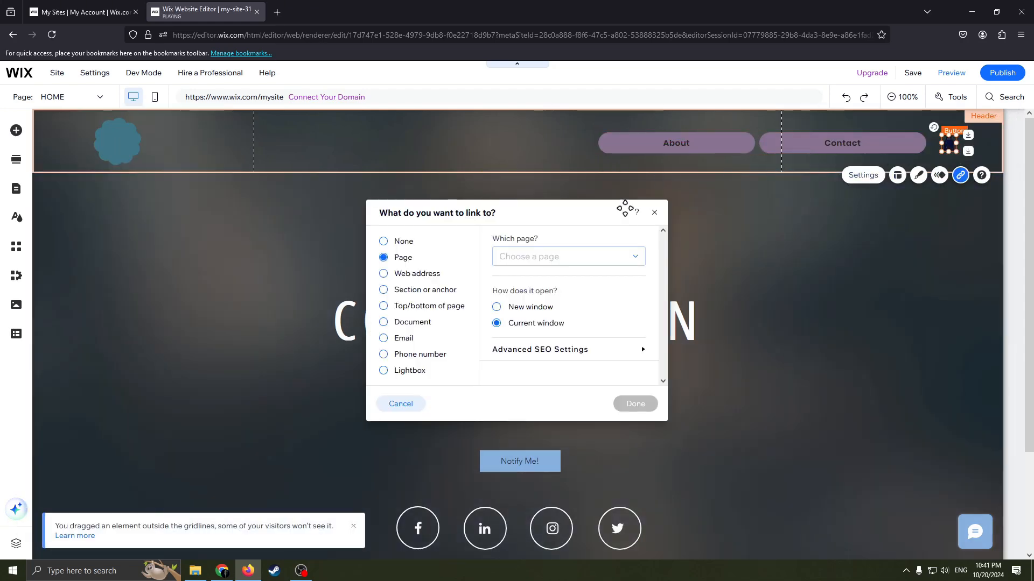
click(580, 256)
scroll(560, 365, down, 1)
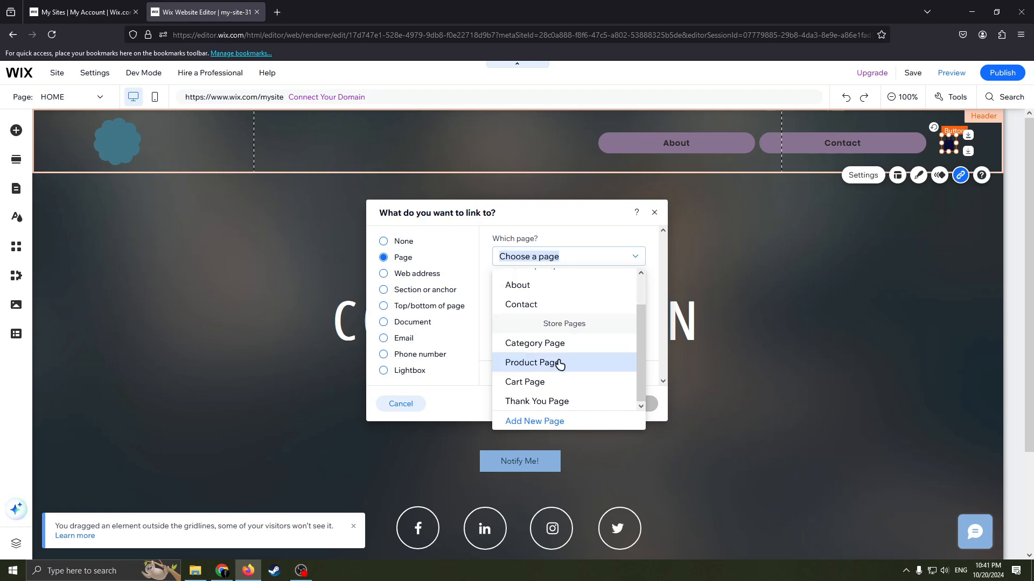
click(580, 383)
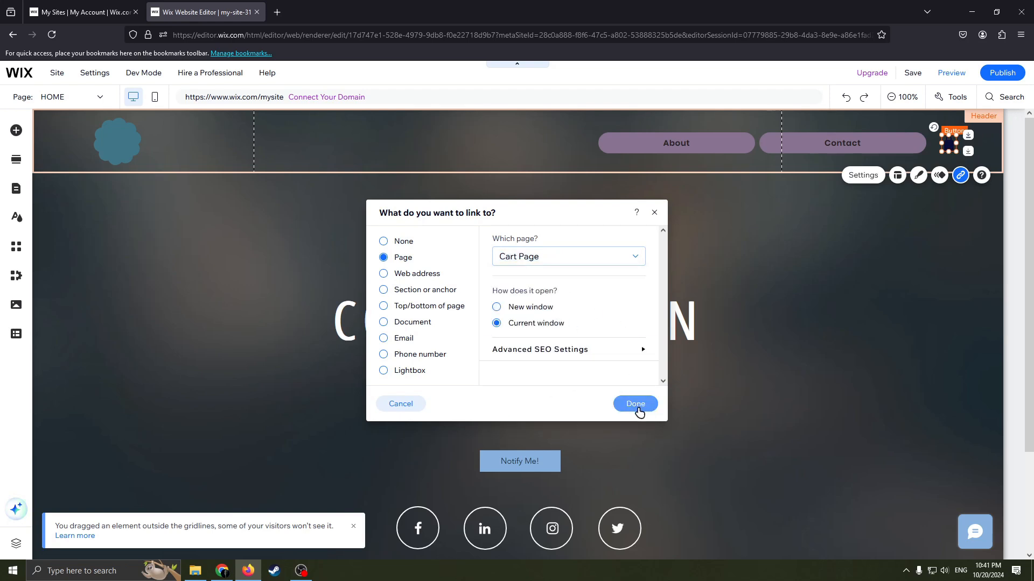
click(635, 406)
click(519, 132)
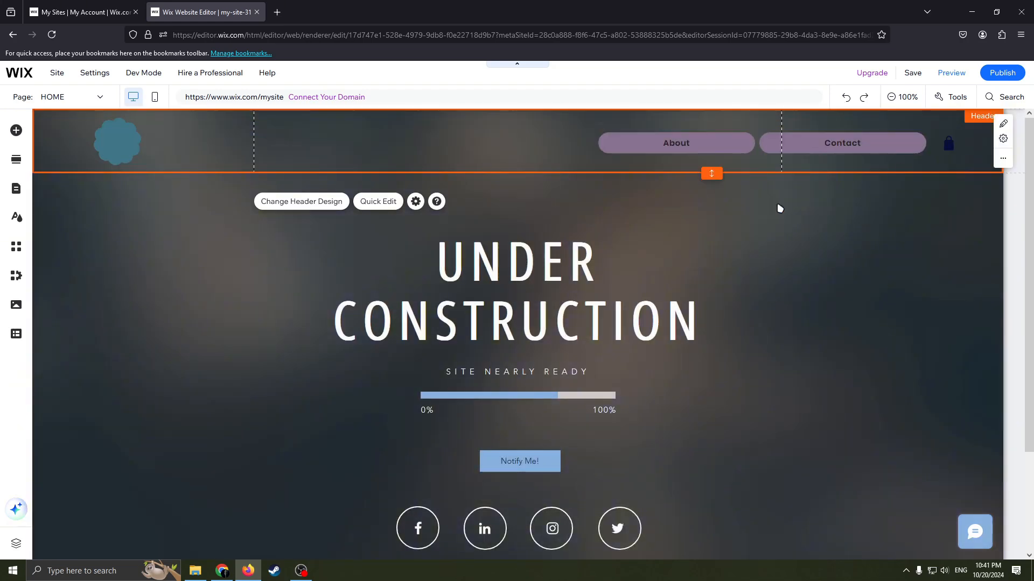
scroll(805, 353, down, 1)
scroll(721, 275, up, 1)
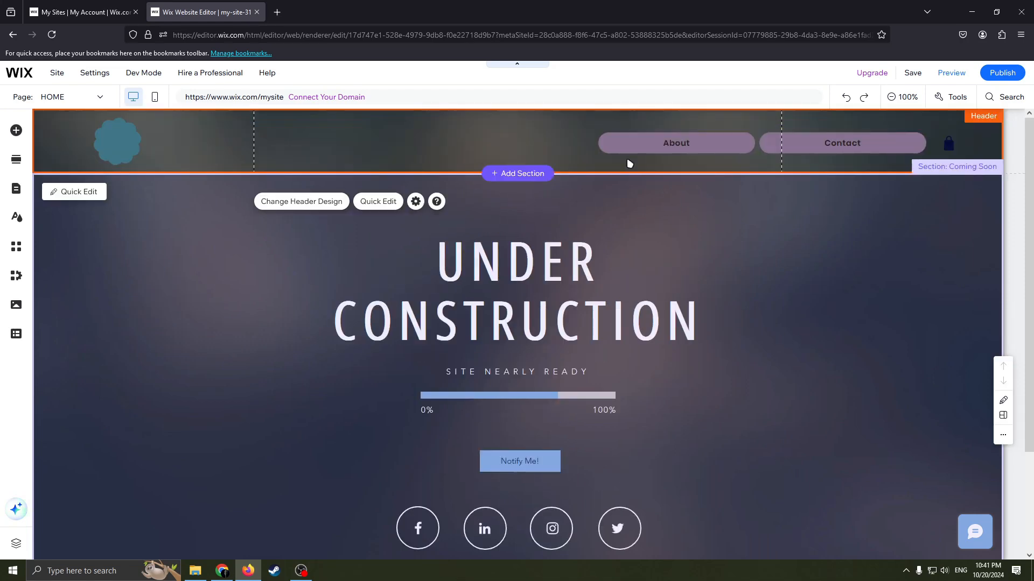